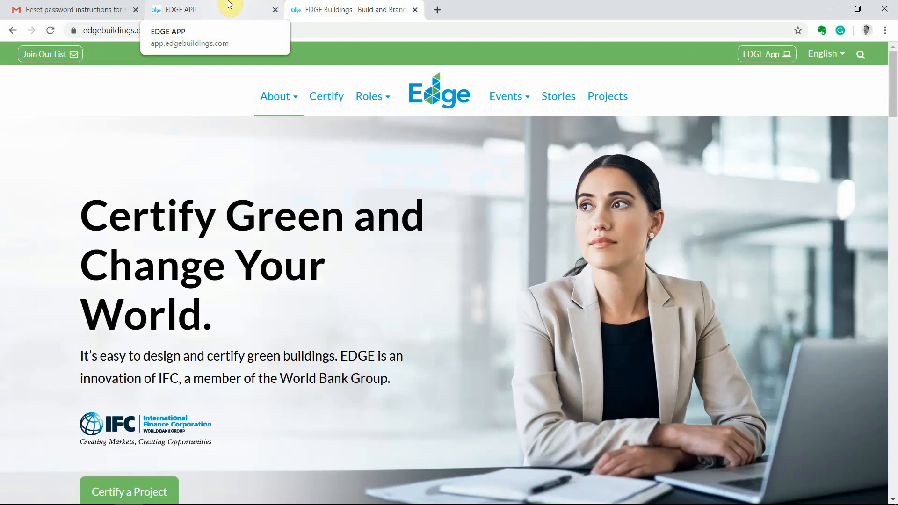
Switch to the open EDGE App project, look over its file commands and save the project.
click(229, 4)
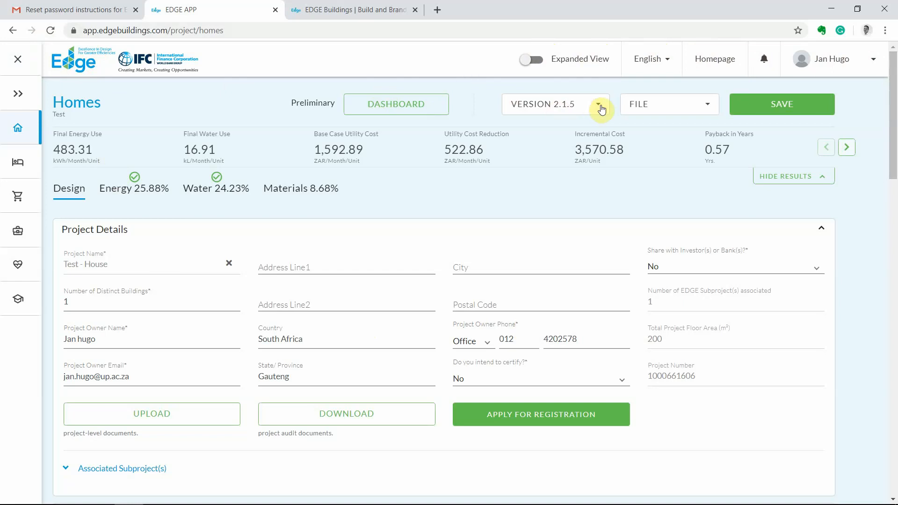
click(709, 106)
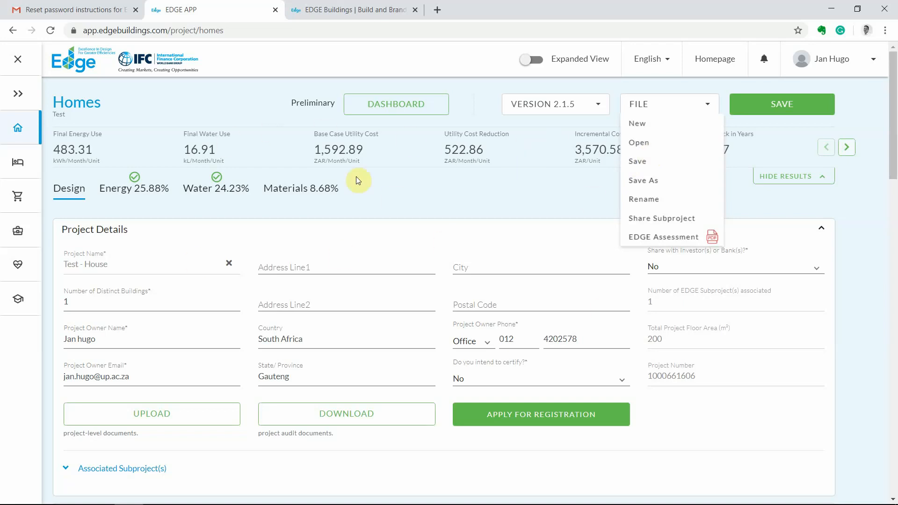
click(245, 99)
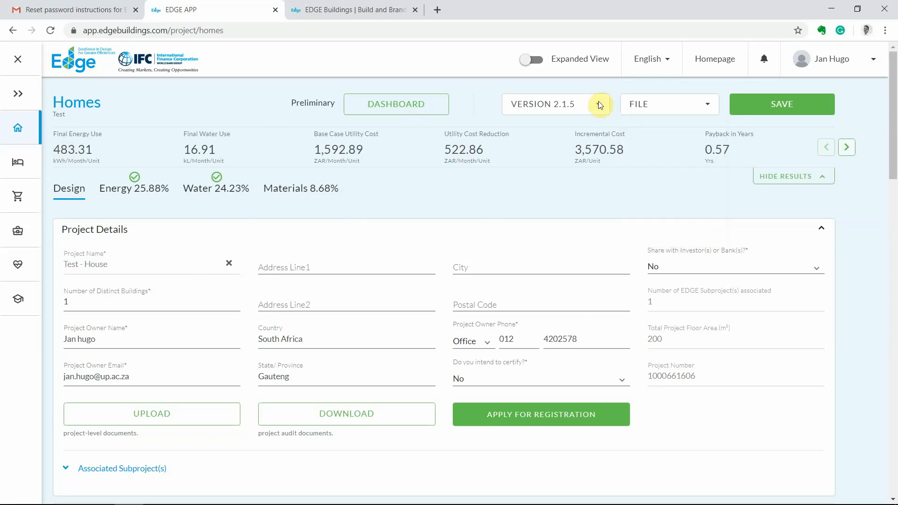
click(707, 108)
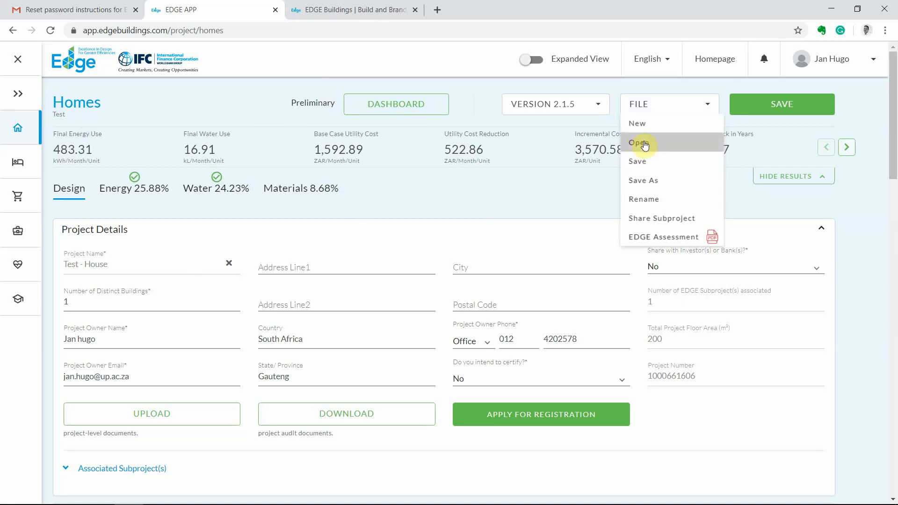
click(223, 88)
click(784, 107)
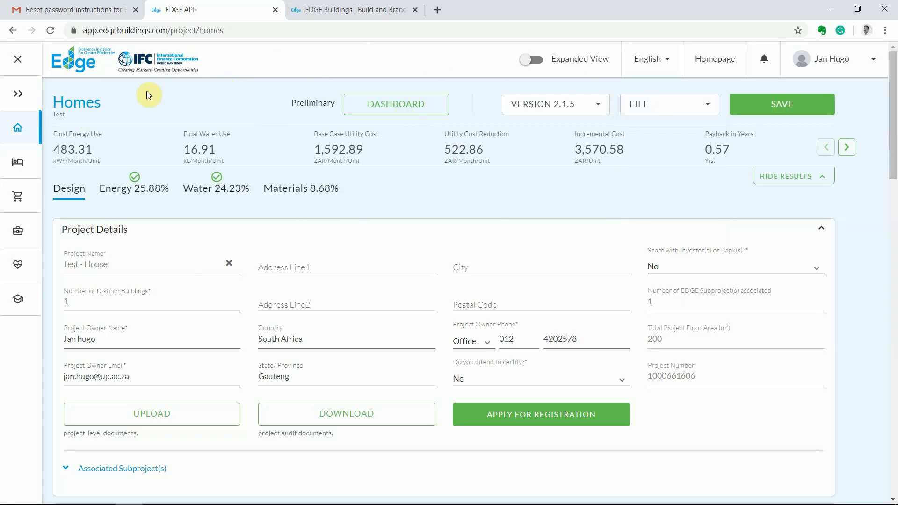
Expand the list of building types and choose Homes.
click(19, 97)
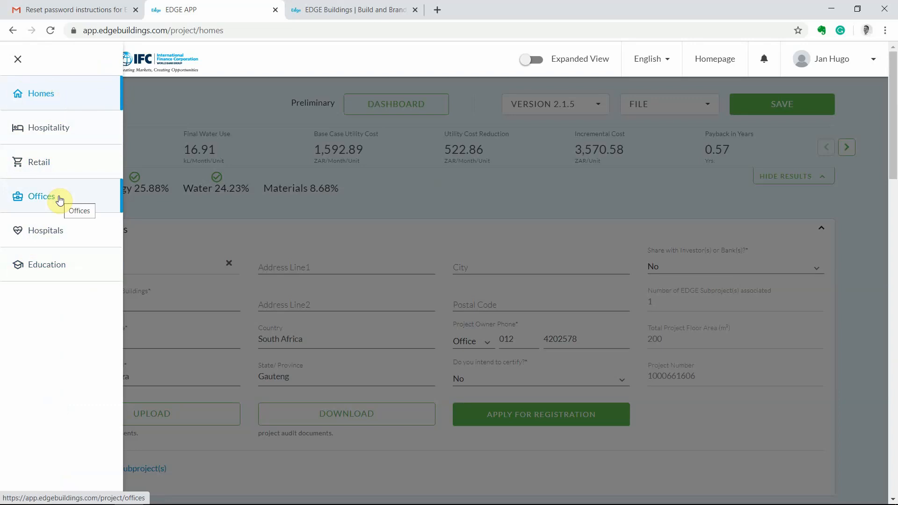
click(44, 92)
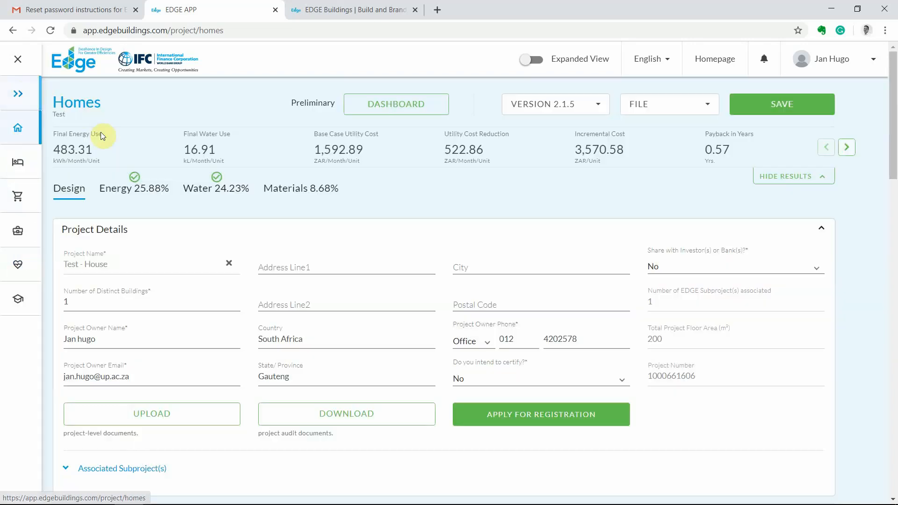
Try Subsidized as the income category in the Location Data section and return it to Middle.
scroll(148, 256, down, 8)
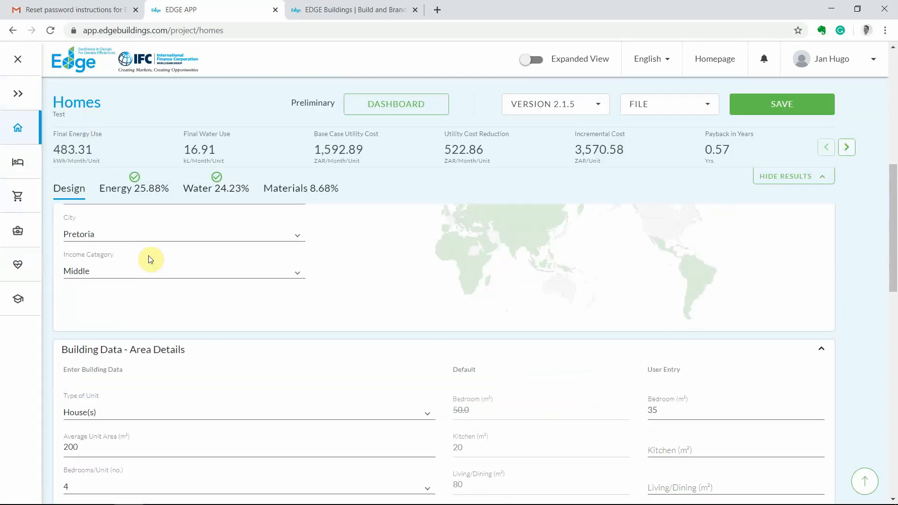
scroll(150, 259, down, 1)
scroll(155, 291, down, 1)
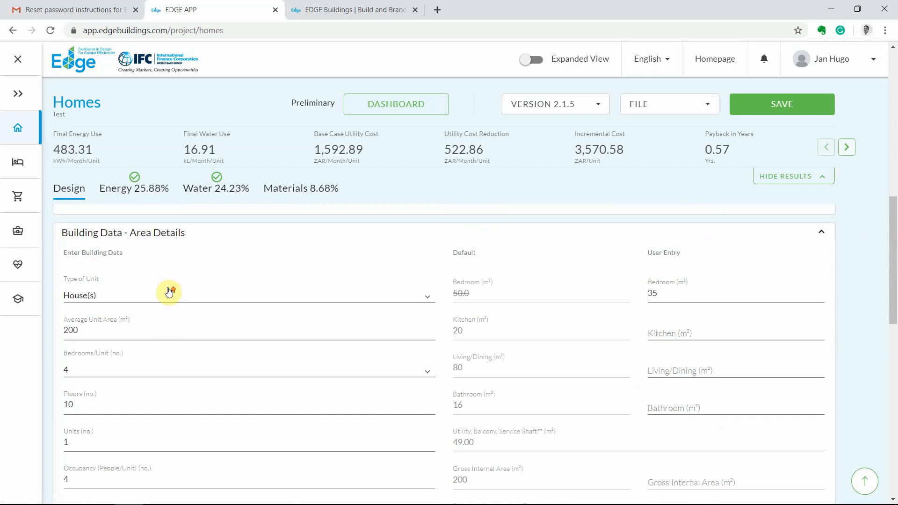
scroll(168, 292, up, 5)
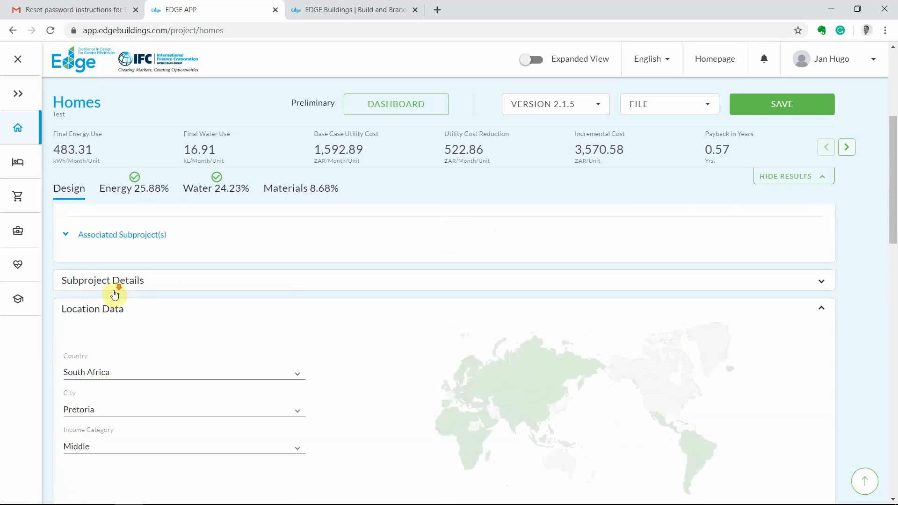
scroll(114, 294, down, 1)
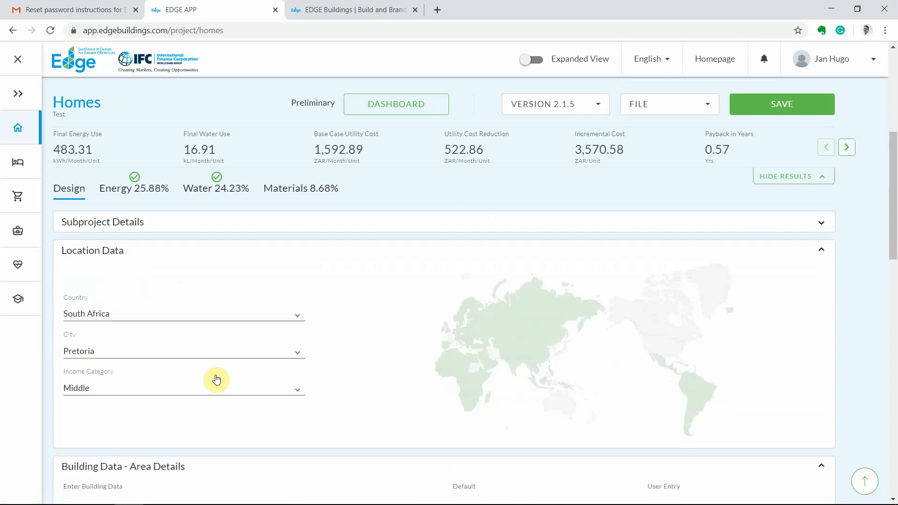
click(298, 393)
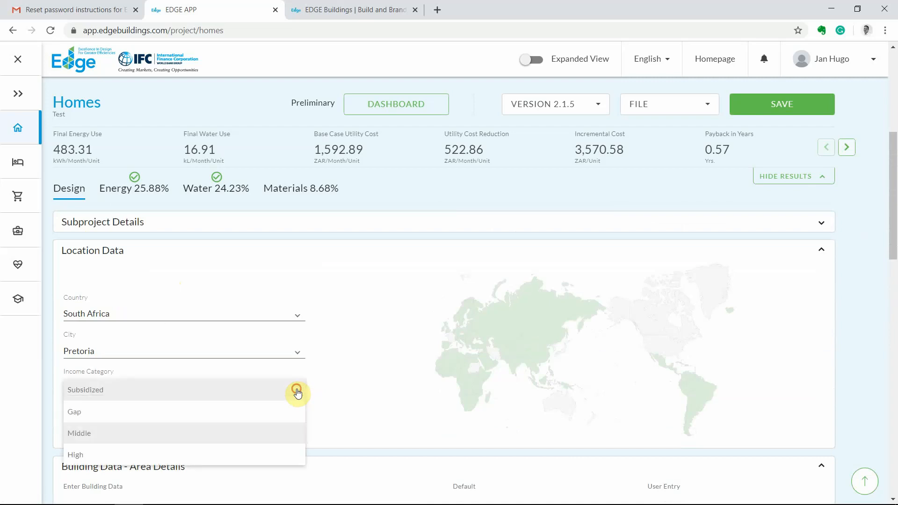
click(303, 389)
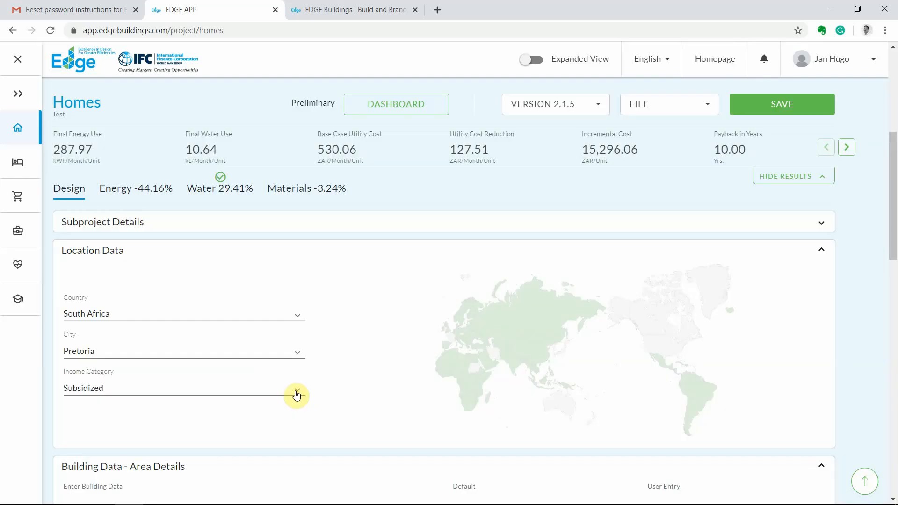
click(296, 393)
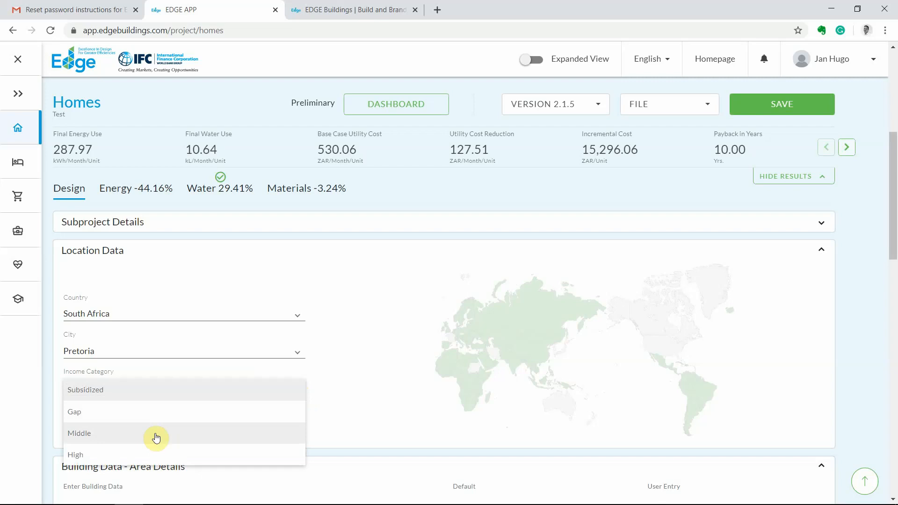
click(157, 438)
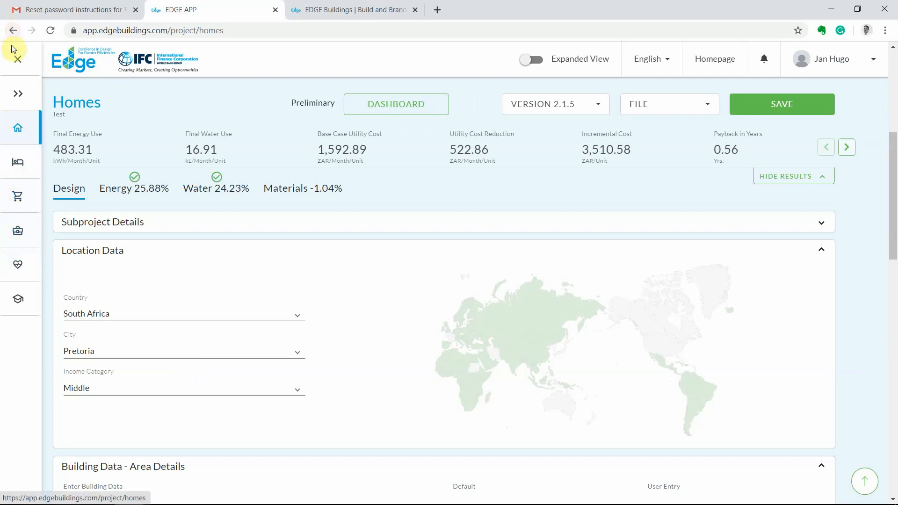
Review the list of building types and return to Project Details with the navigation sidebar shown.
click(16, 94)
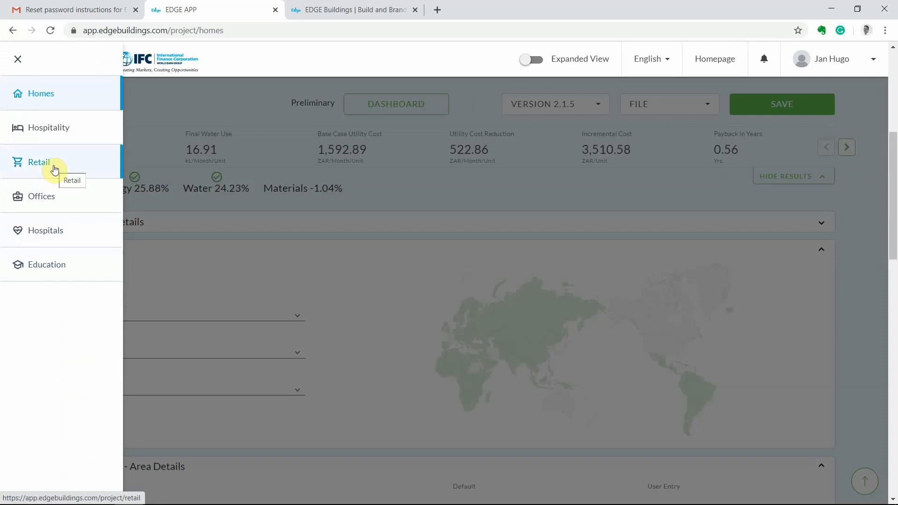
click(18, 62)
scroll(157, 144, up, 3)
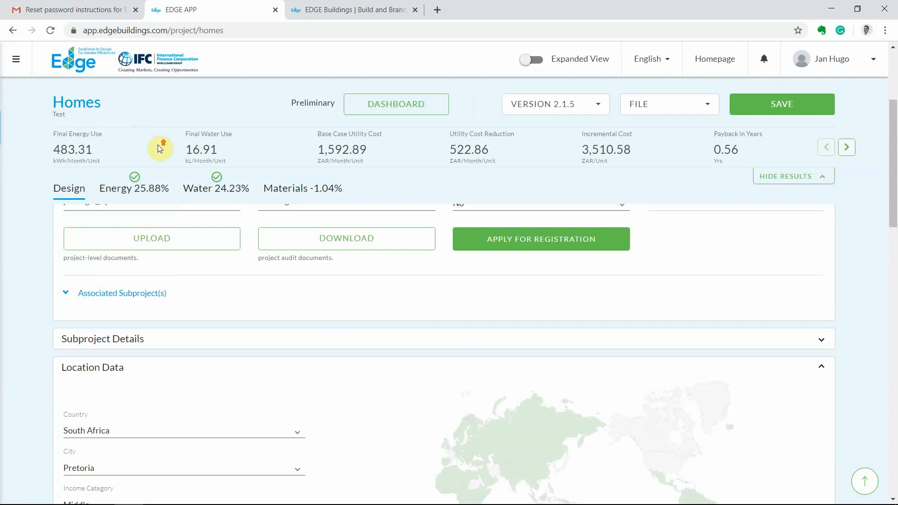
scroll(159, 147, up, 3)
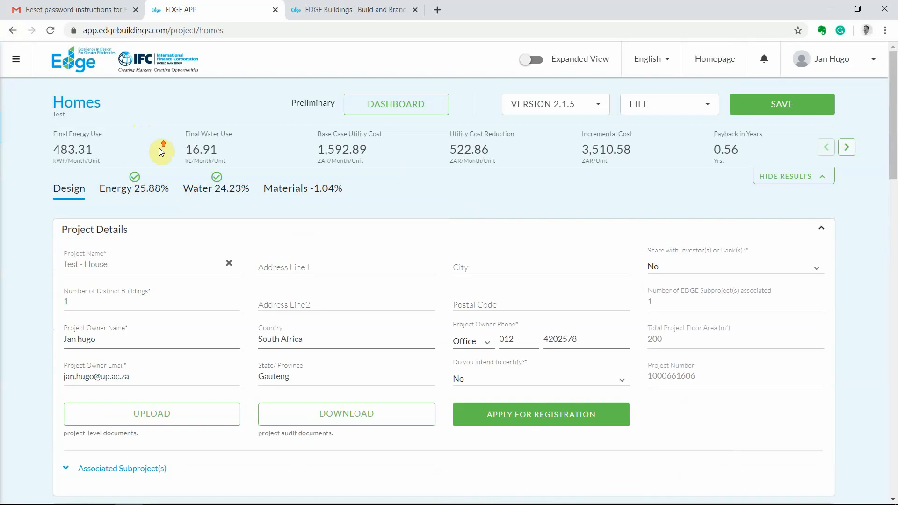
click(15, 65)
click(142, 90)
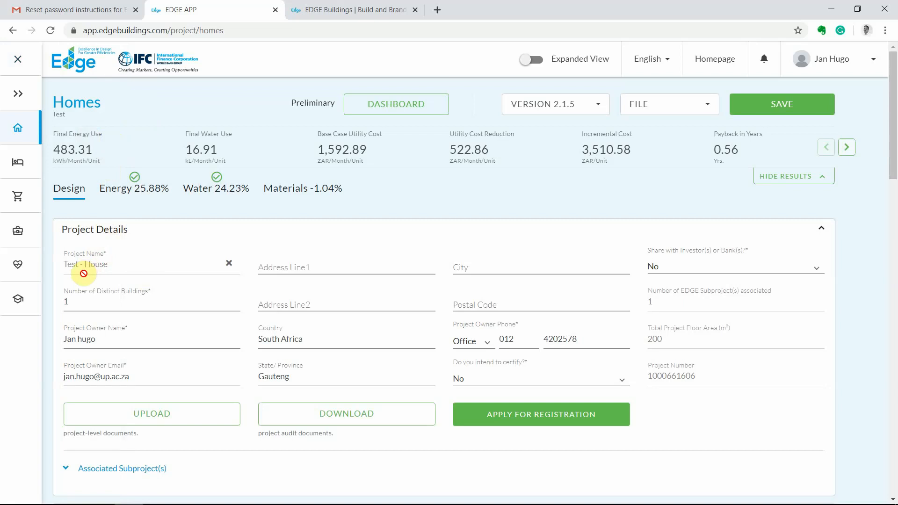
Check the options for intending to certify in Project Details and look through the location and building data sections.
click(622, 385)
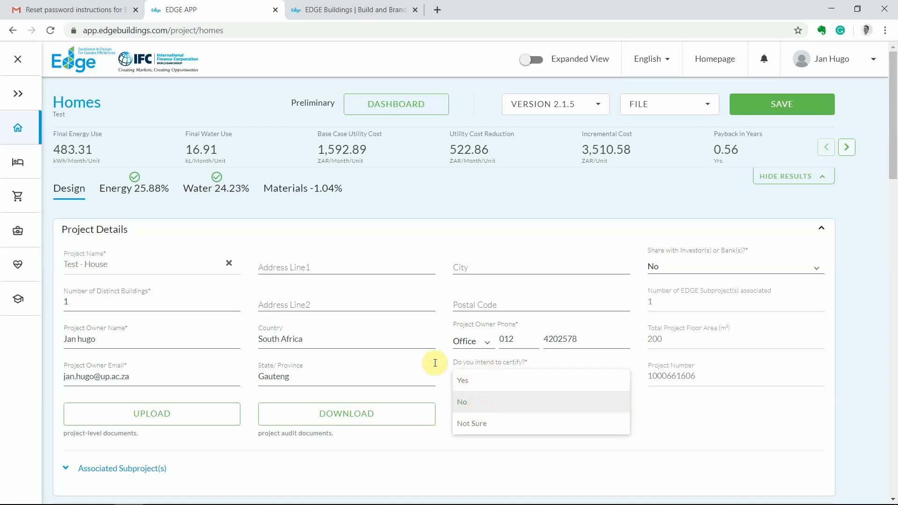
click(602, 189)
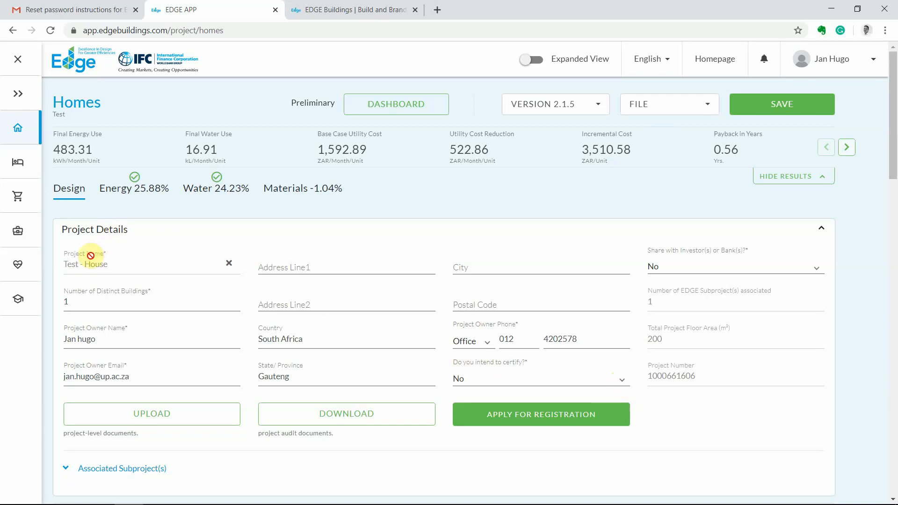
scroll(77, 270, down, 8)
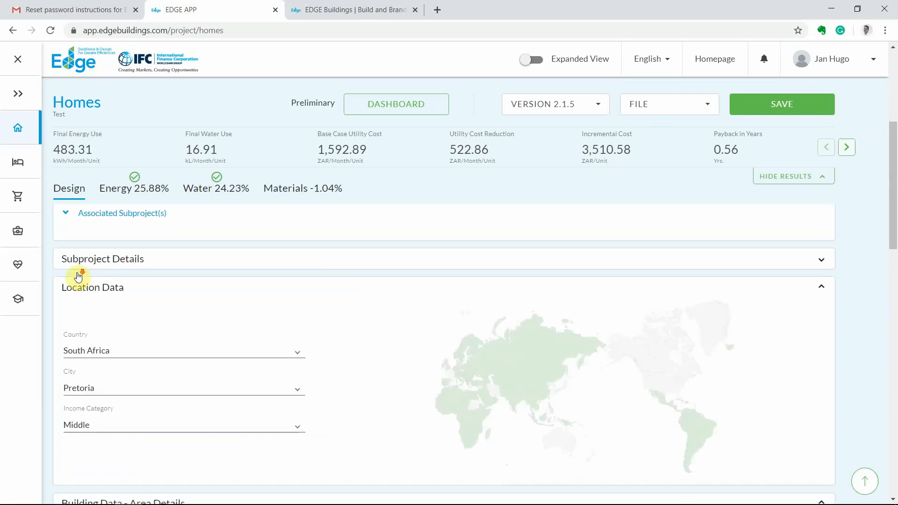
scroll(100, 311, down, 5)
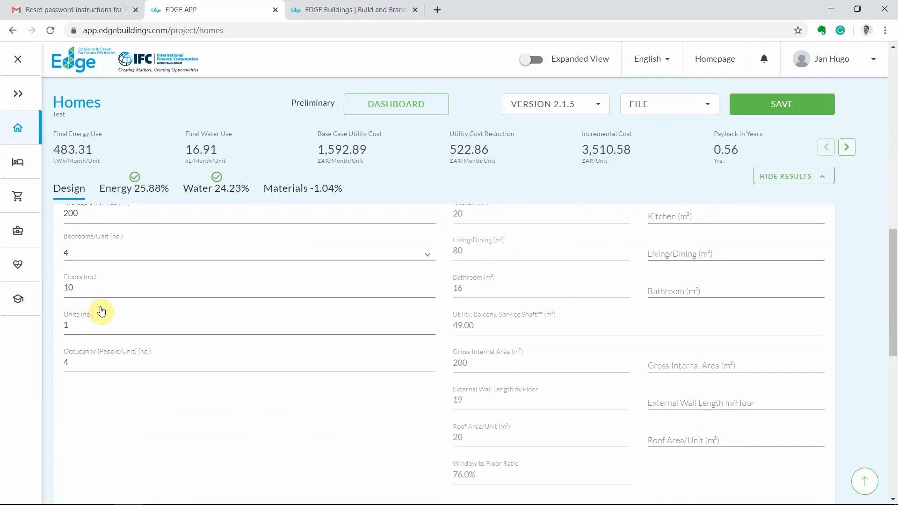
scroll(100, 310, up, 11)
scroll(101, 307, up, 2)
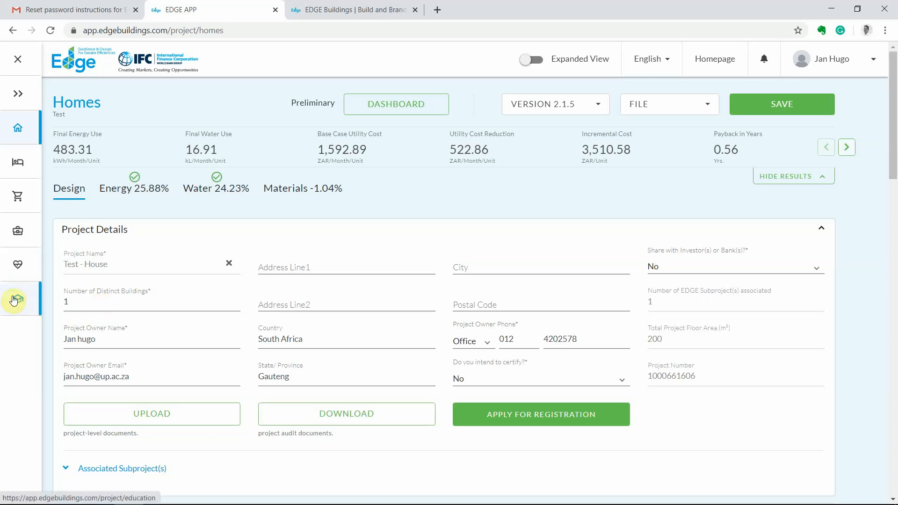
scroll(186, 280, down, 1)
scroll(194, 281, up, 1)
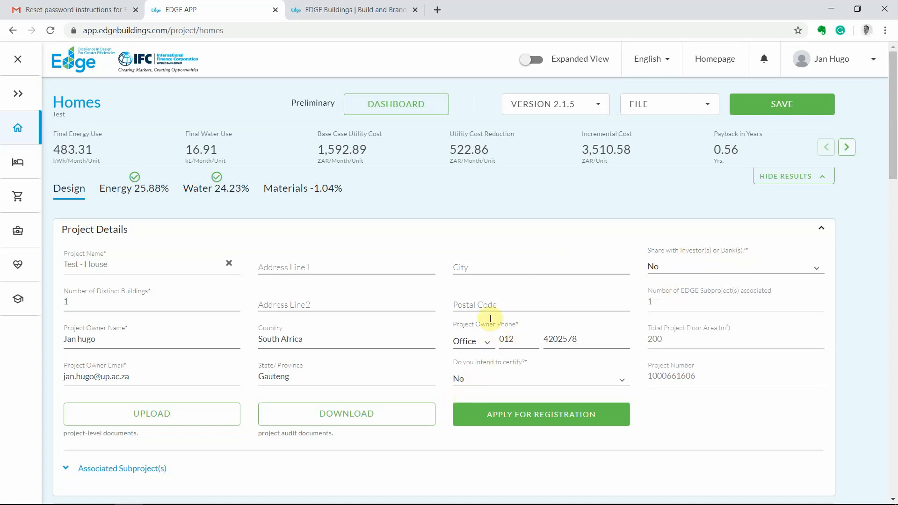
Expand the Subproject Details section and bring all of its fields into view.
scroll(471, 348, down, 3)
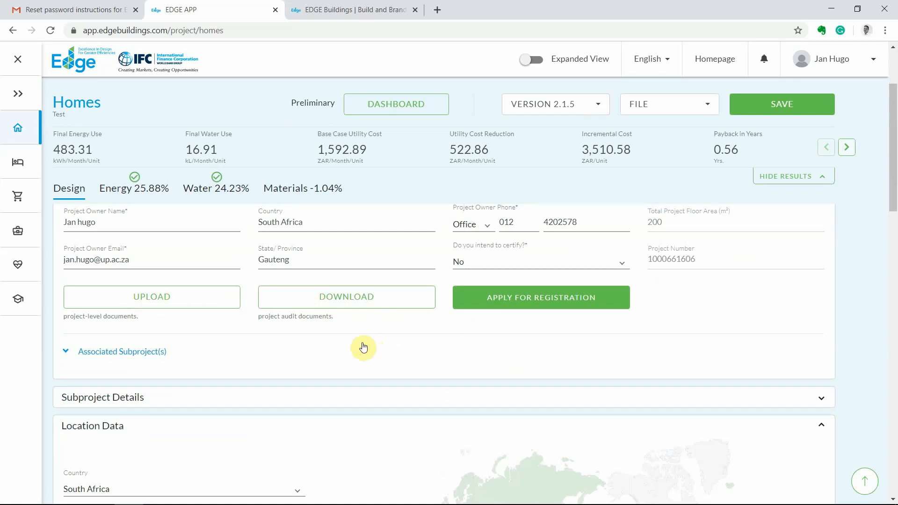
scroll(281, 302, down, 3)
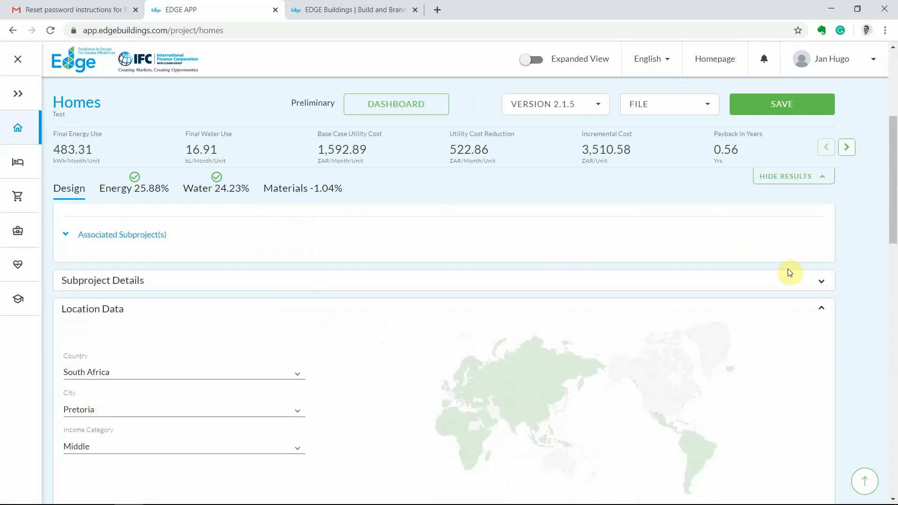
click(821, 282)
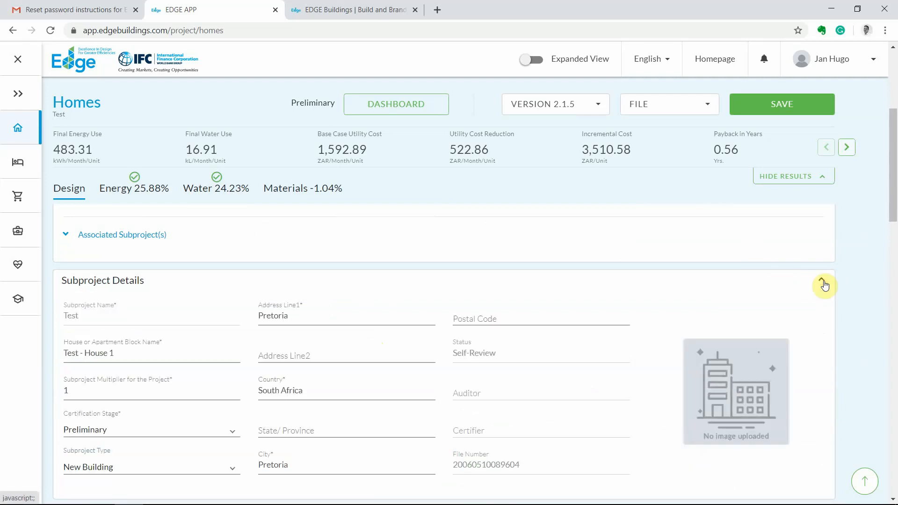
scroll(449, 292, down, 3)
scroll(435, 298, up, 3)
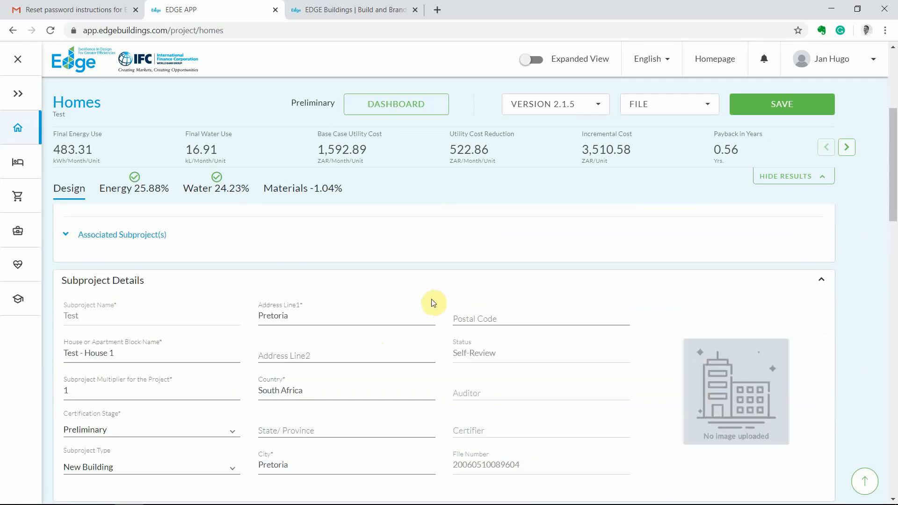
scroll(433, 303, down, 1)
scroll(295, 352, down, 1)
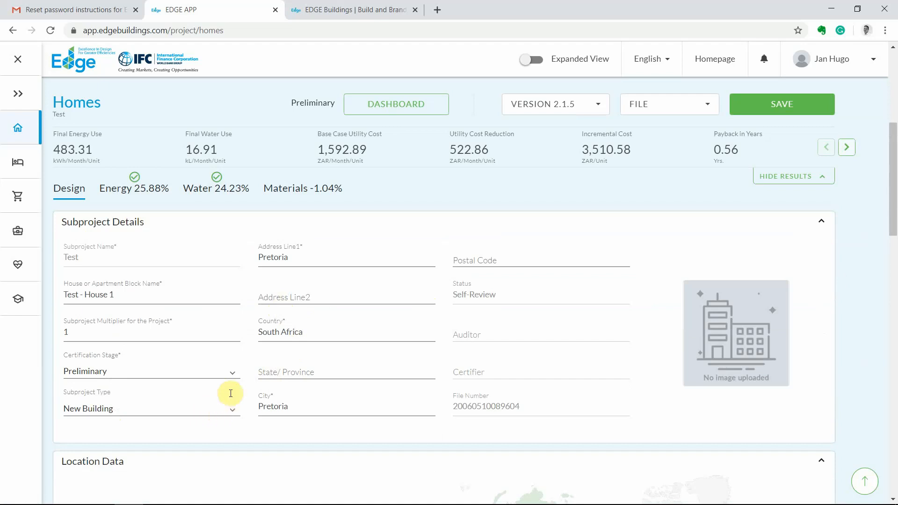
Review the options for Certification Stage and Subproject Type without changing either one.
click(224, 372)
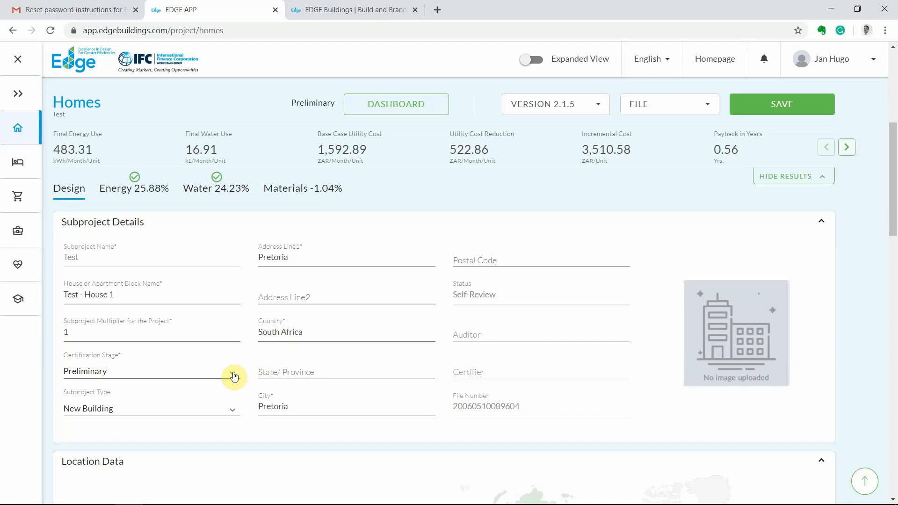
click(233, 376)
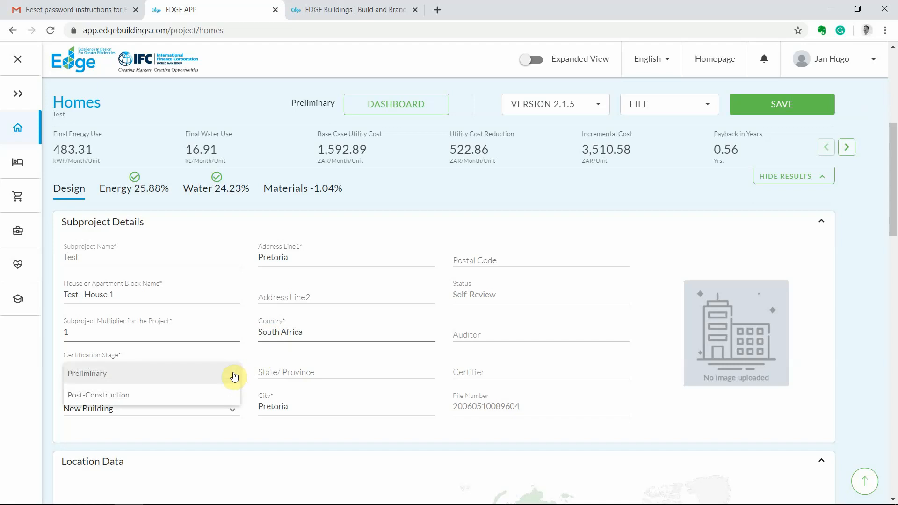
click(234, 376)
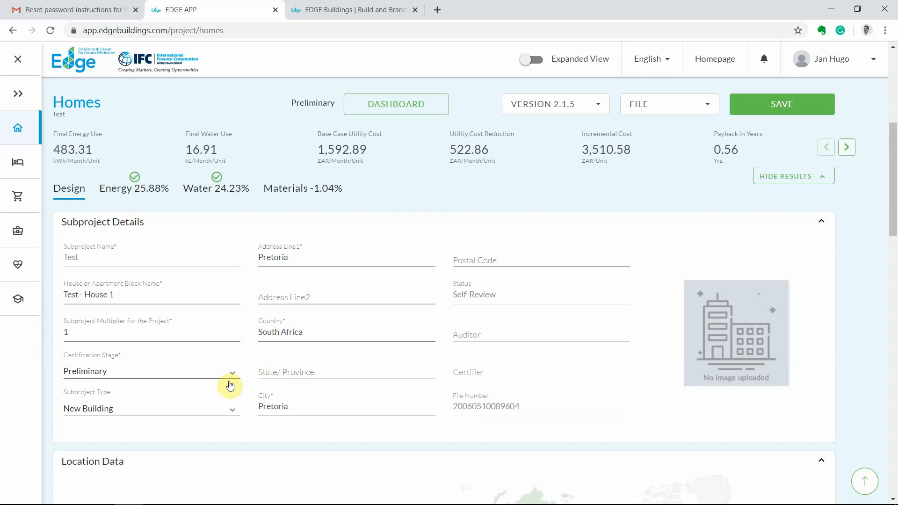
click(228, 415)
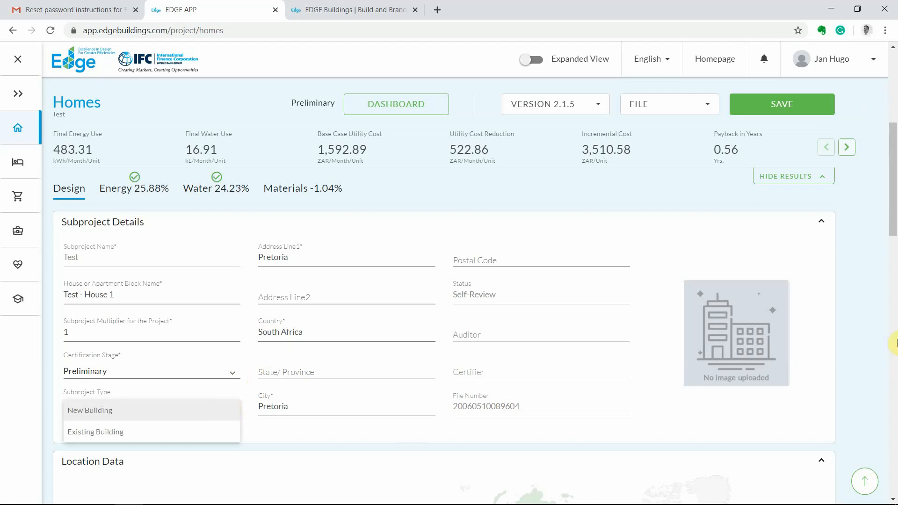
click(869, 361)
scroll(873, 344, down, 2)
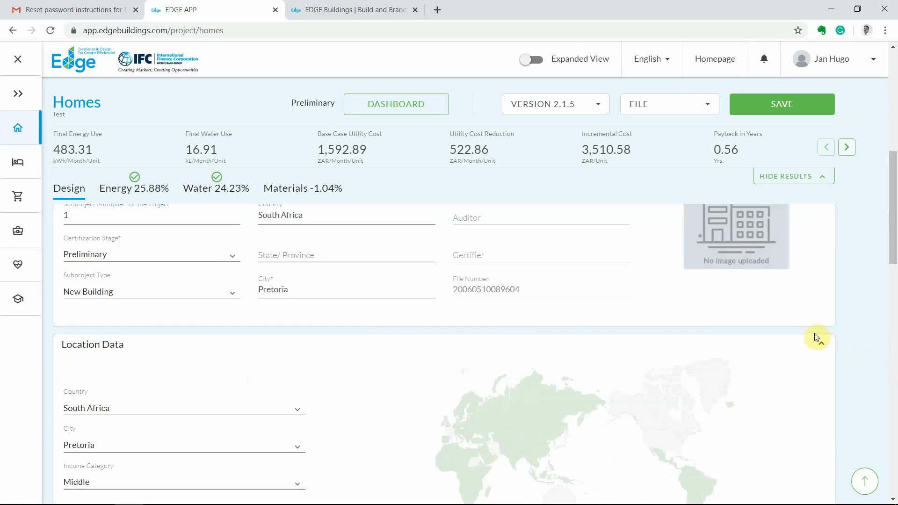
Look past Location Data to the Area Details section and check the Type of Unit options, keeping House(s).
scroll(355, 278, down, 2)
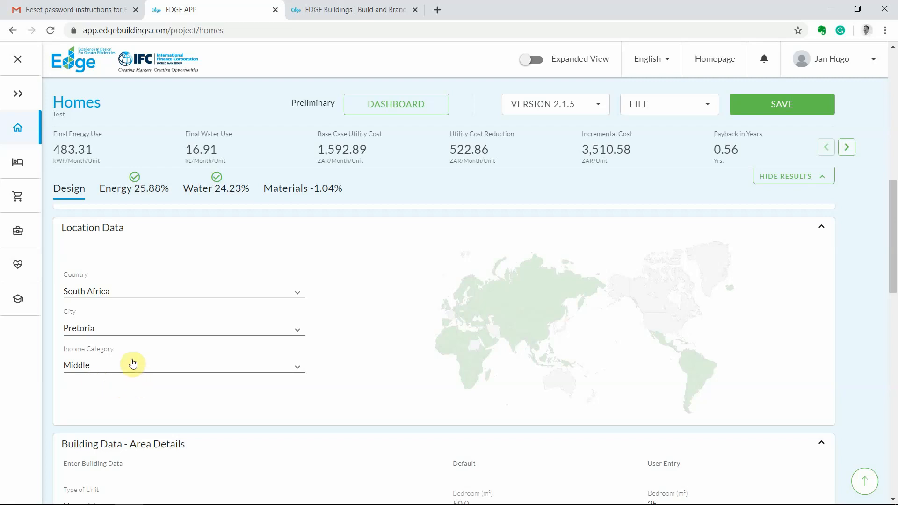
scroll(133, 364, down, 4)
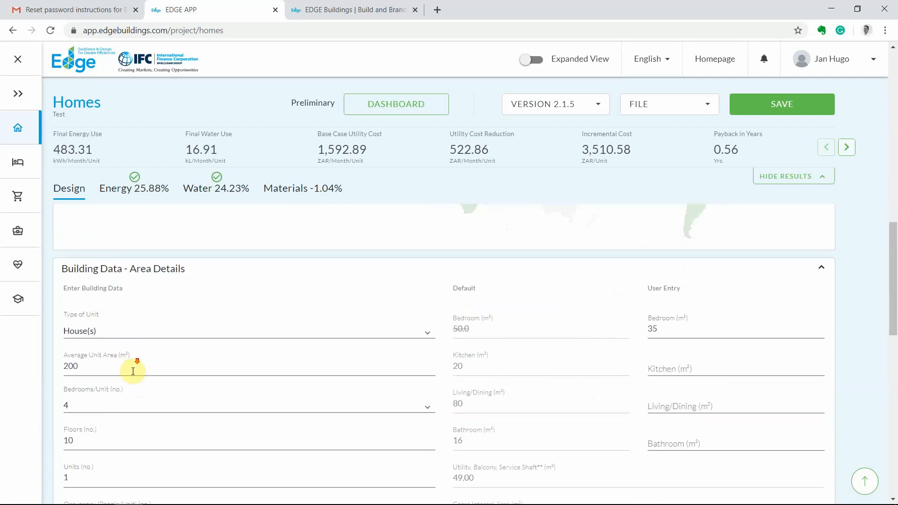
scroll(133, 371, down, 1)
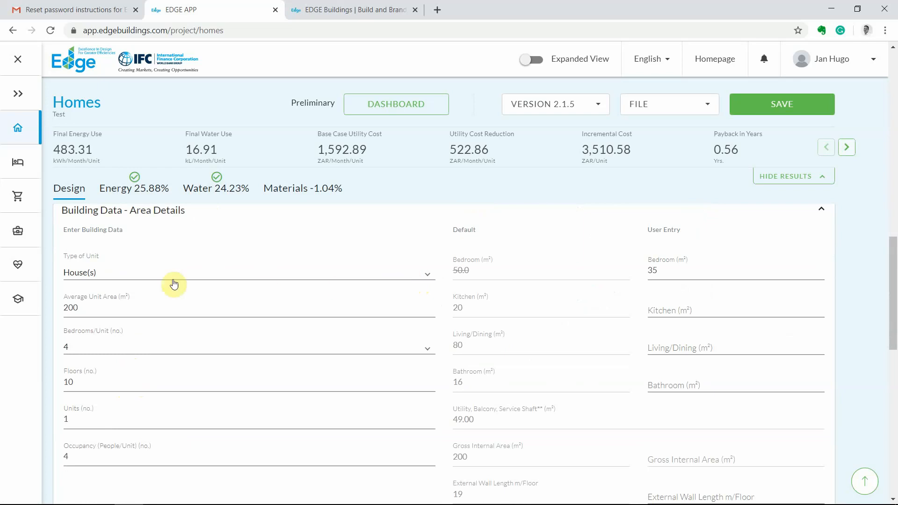
click(427, 276)
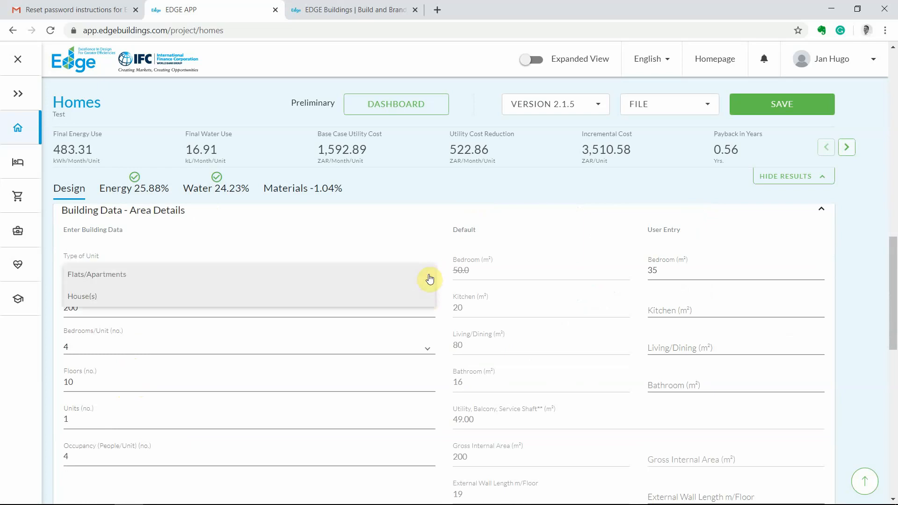
click(108, 302)
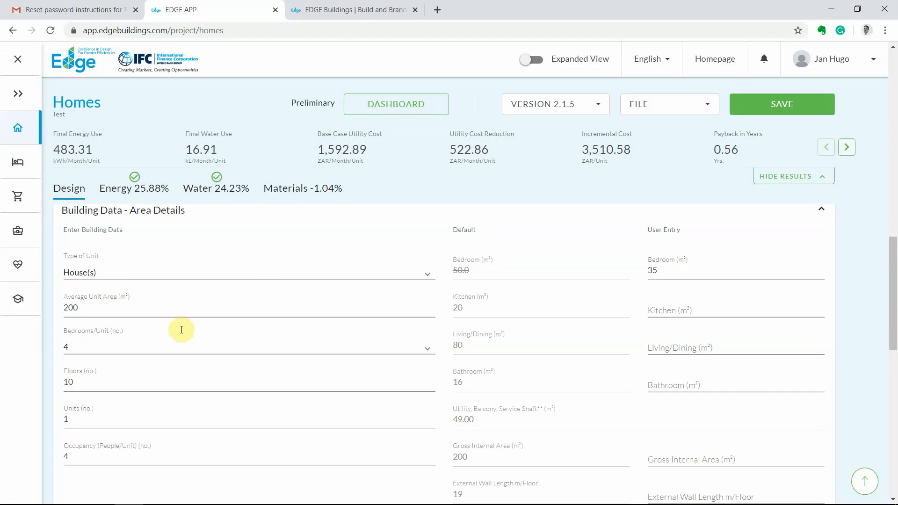
Examine the building data in Area Details, comparing the unit inputs with the default room areas, wall length and roof area.
scroll(174, 325, down, 1)
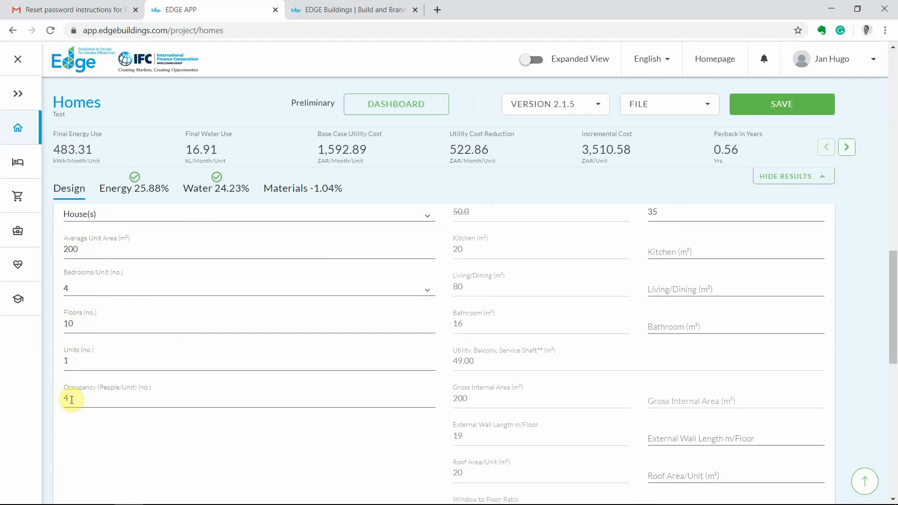
scroll(70, 401, up, 2)
scroll(76, 407, down, 2)
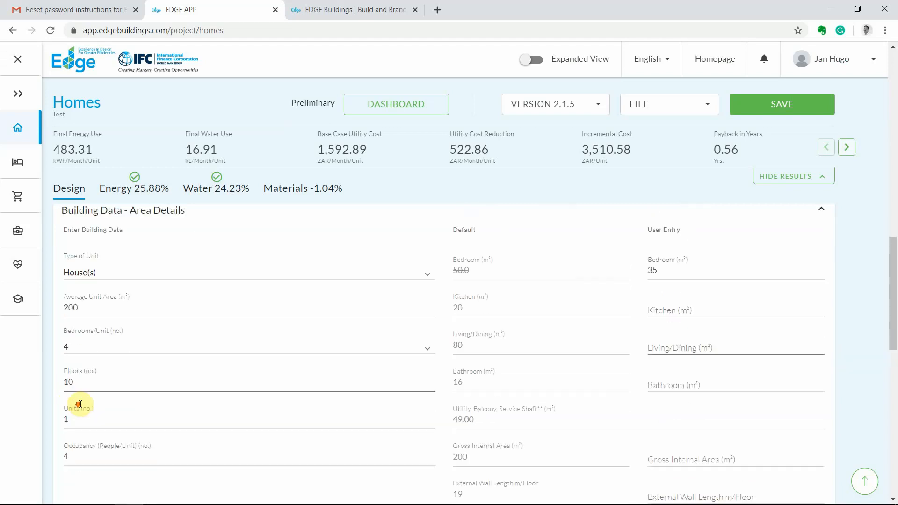
scroll(141, 421, up, 2)
scroll(421, 385, down, 1)
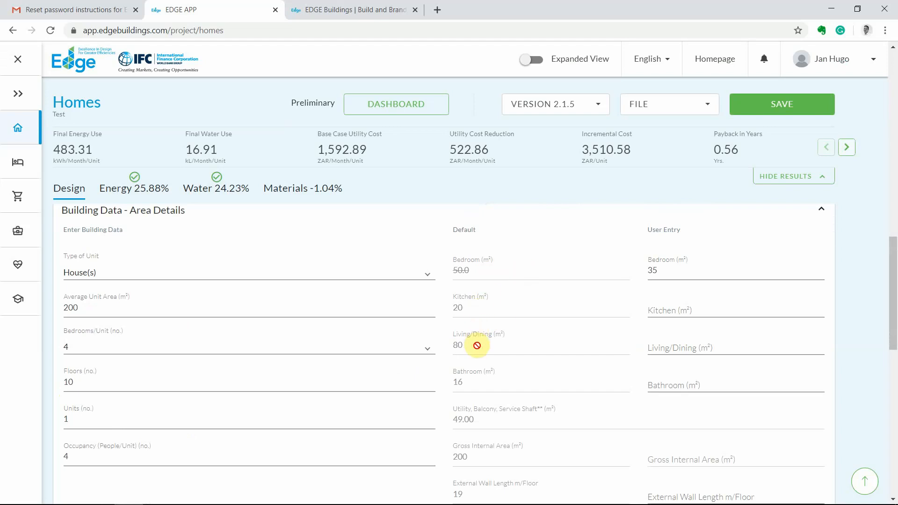
scroll(479, 336, down, 1)
scroll(503, 384, down, 3)
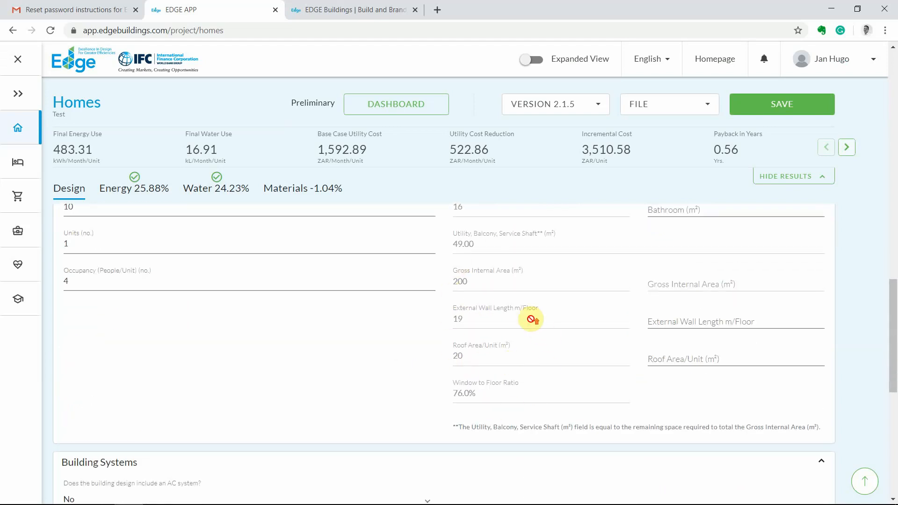
scroll(531, 320, up, 3)
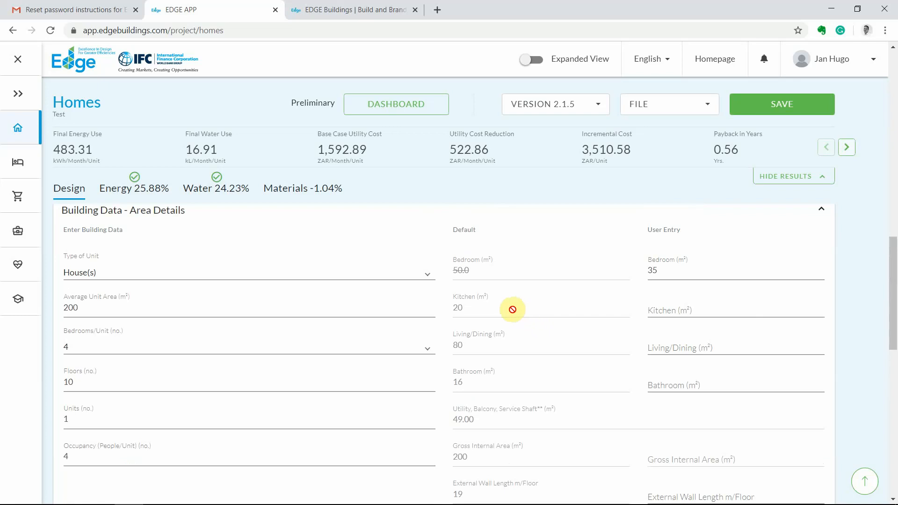
scroll(504, 287, down, 1)
scroll(505, 287, up, 1)
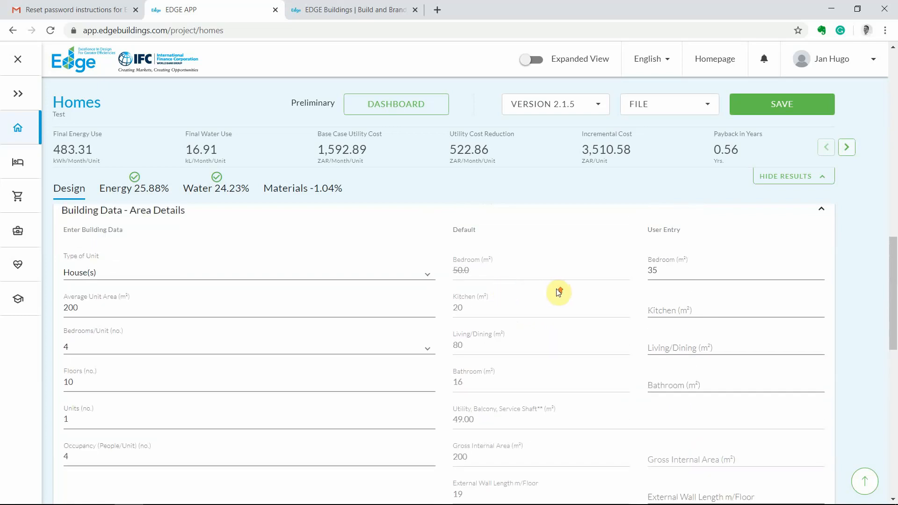
Set the user-entry bedroom area in Area Details to 80 m².
scroll(559, 292, up, 1)
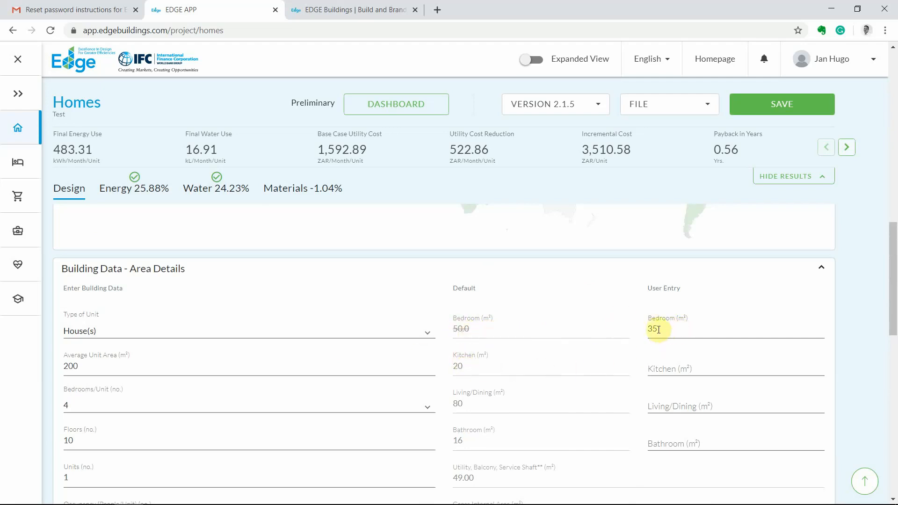
drag(658, 326, 625, 332)
text(5)
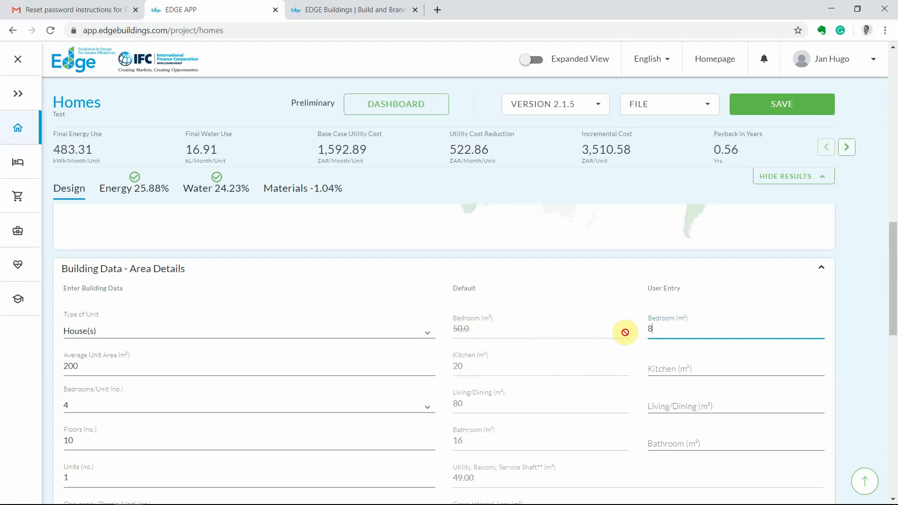
text(0)
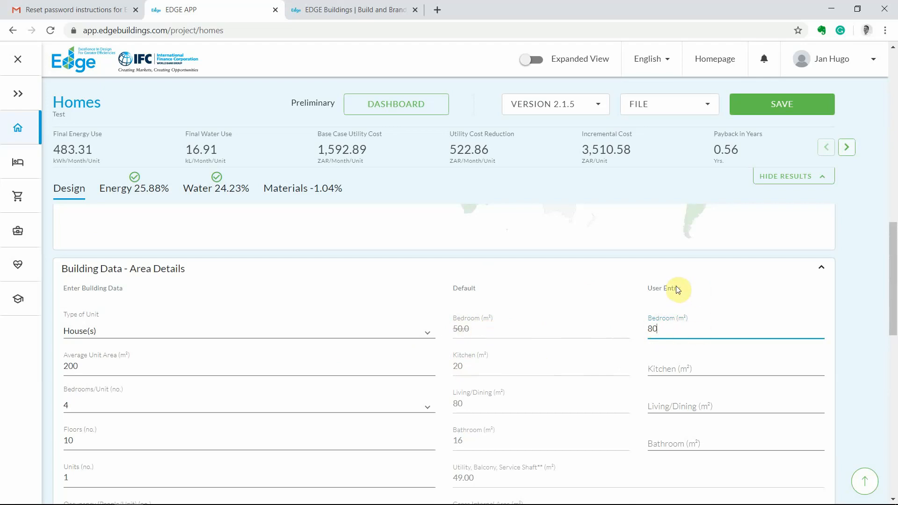
scroll(468, 234, down, 2)
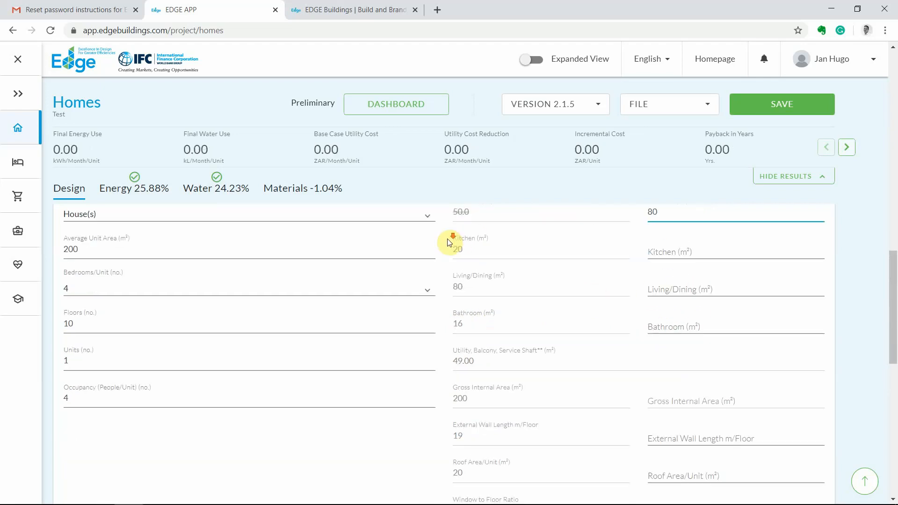
Review the Area Details defaults against the user entries, including the utility and balcony area, down to Building Systems.
scroll(446, 240, down, 3)
scroll(431, 270, up, 6)
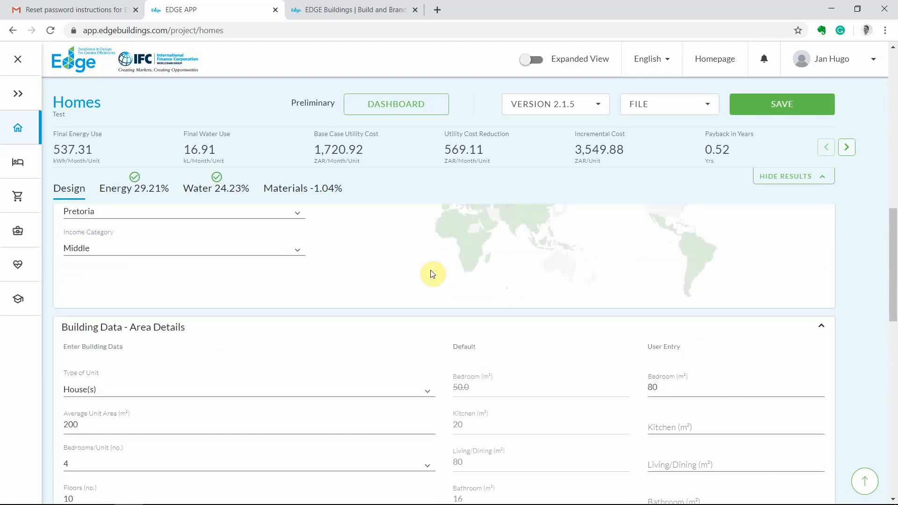
scroll(482, 274, down, 2)
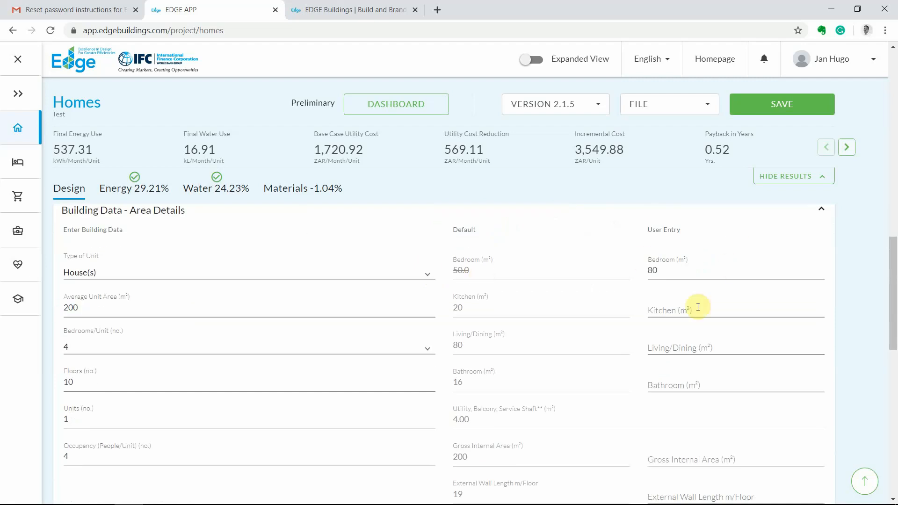
scroll(683, 333, down, 2)
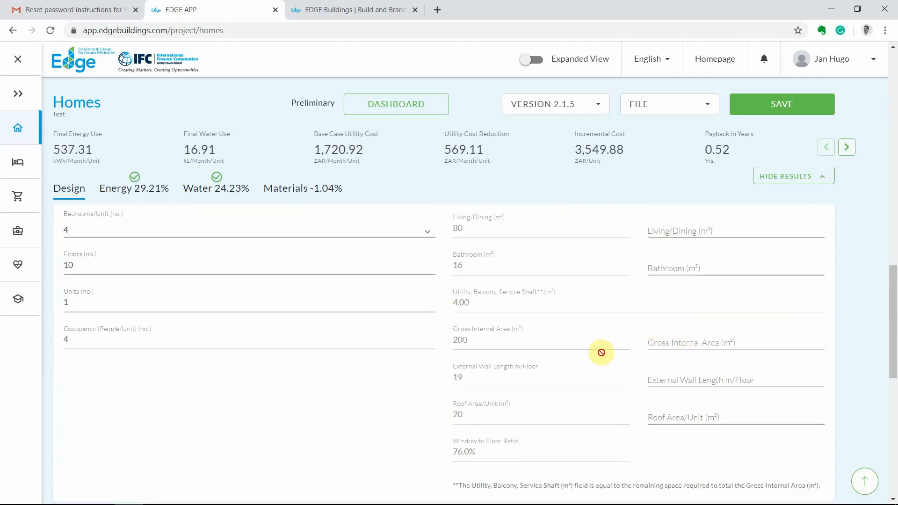
scroll(608, 365, down, 3)
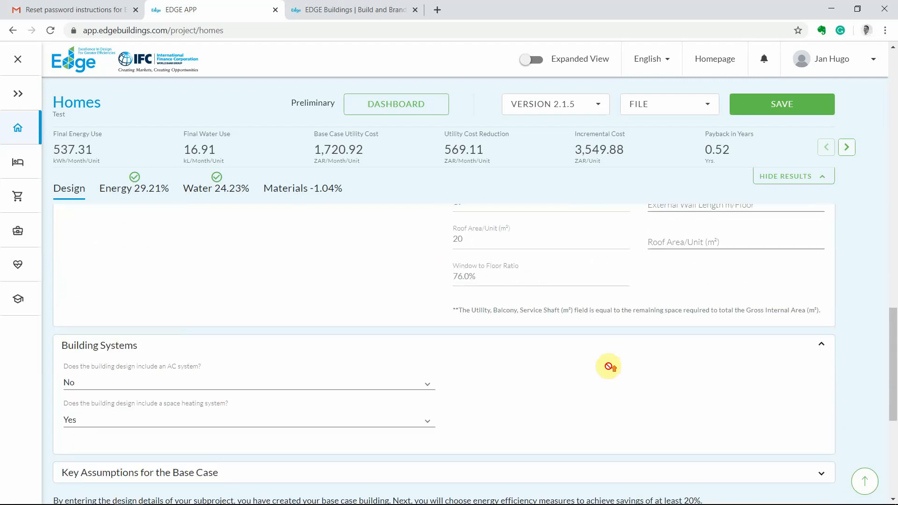
scroll(609, 367, up, 4)
scroll(611, 370, up, 1)
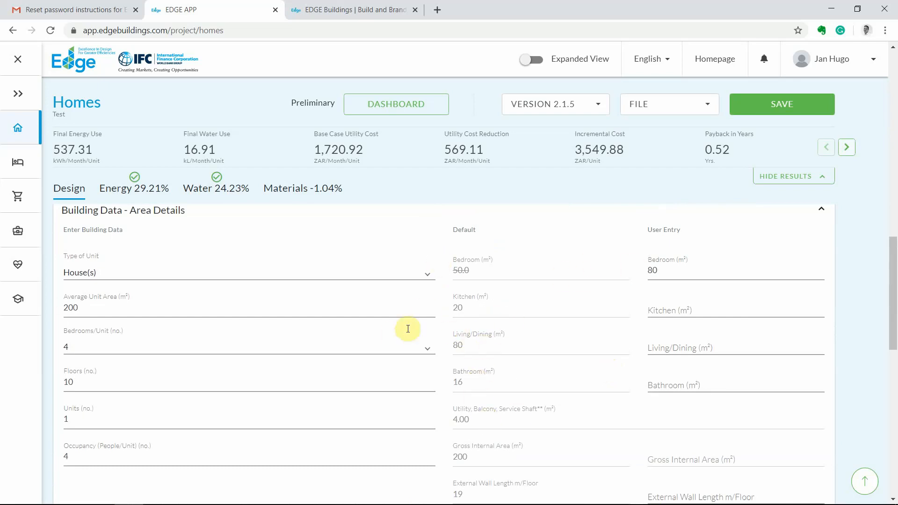
Look through the Building Systems section with its AC and space heating questions, down to the end of the Design page.
scroll(441, 336, down, 2)
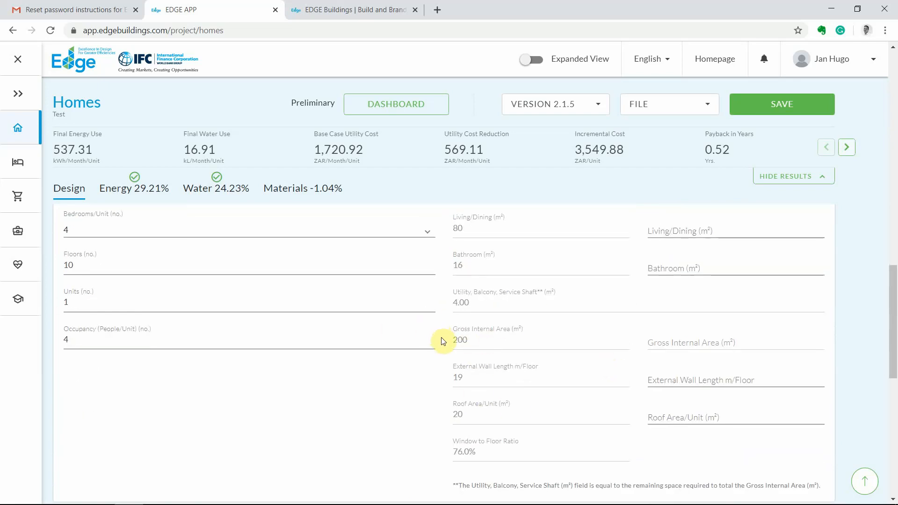
scroll(435, 355, down, 4)
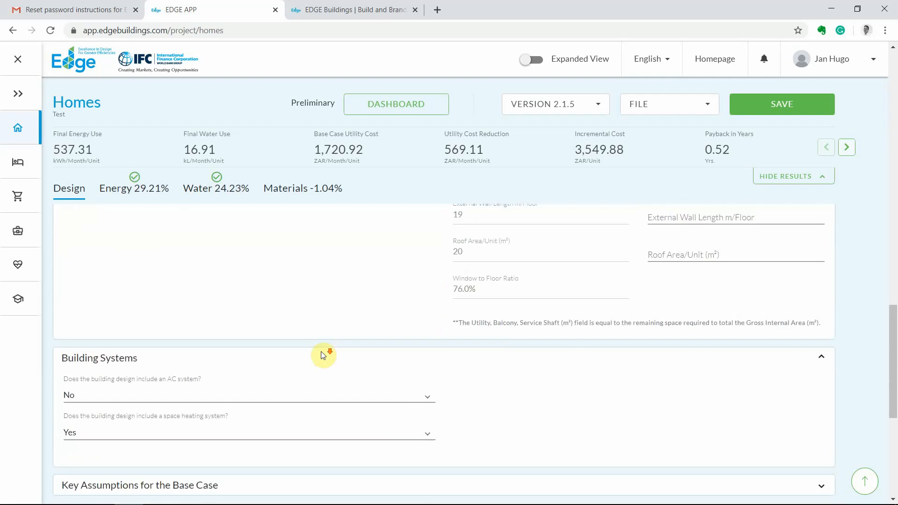
scroll(323, 356, down, 2)
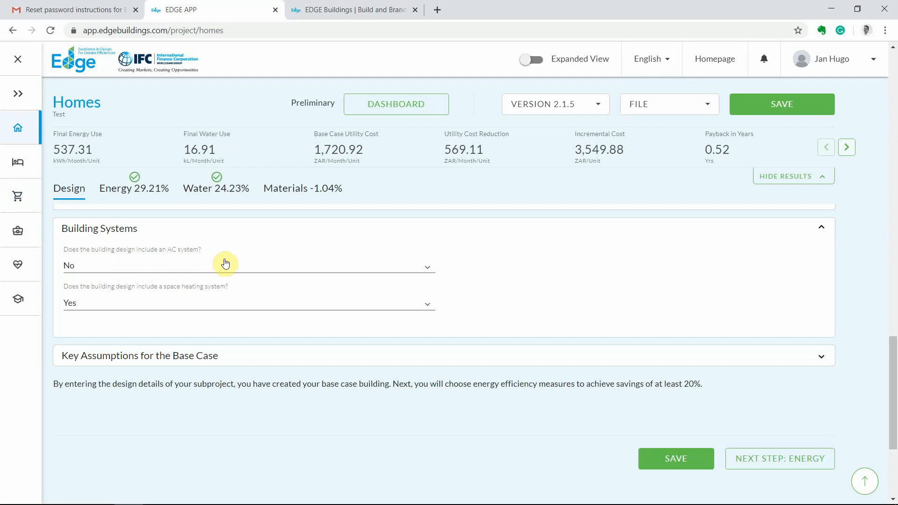
scroll(411, 259, down, 3)
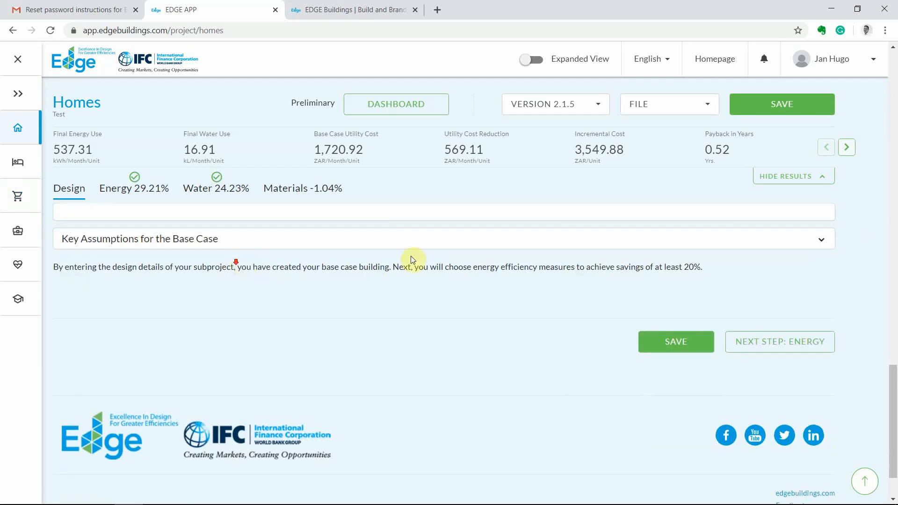
Expand Key Assumptions for the Base Case and examine its fuel, utility cost, CO₂ emission and monthly temperature fields.
scroll(818, 323, up, 1)
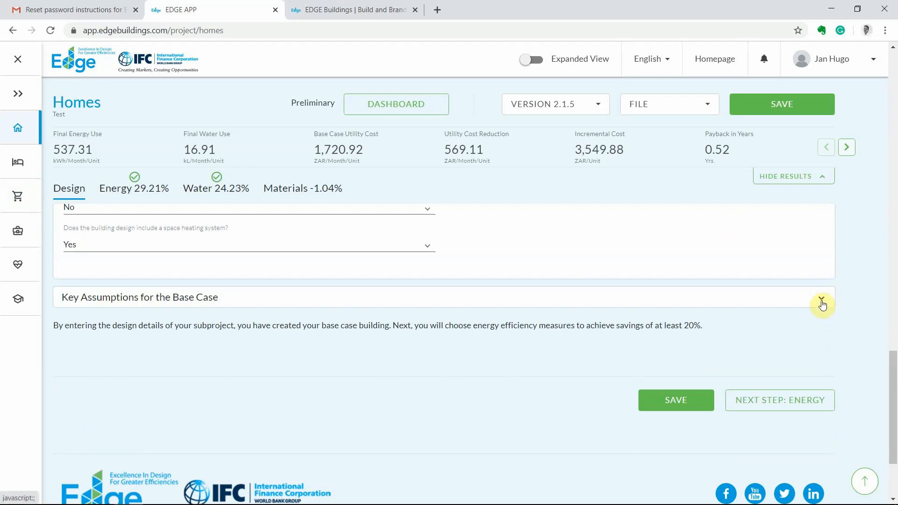
click(821, 303)
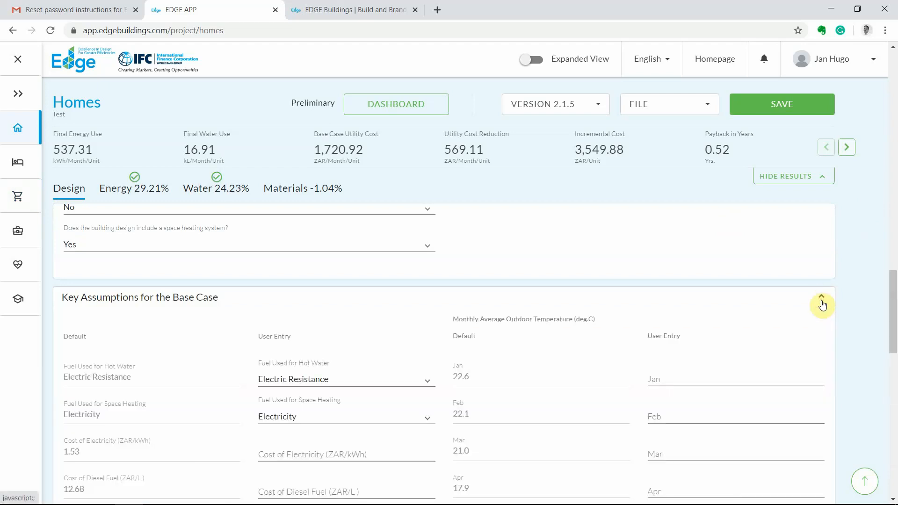
scroll(569, 386, down, 1)
scroll(569, 386, down, 2)
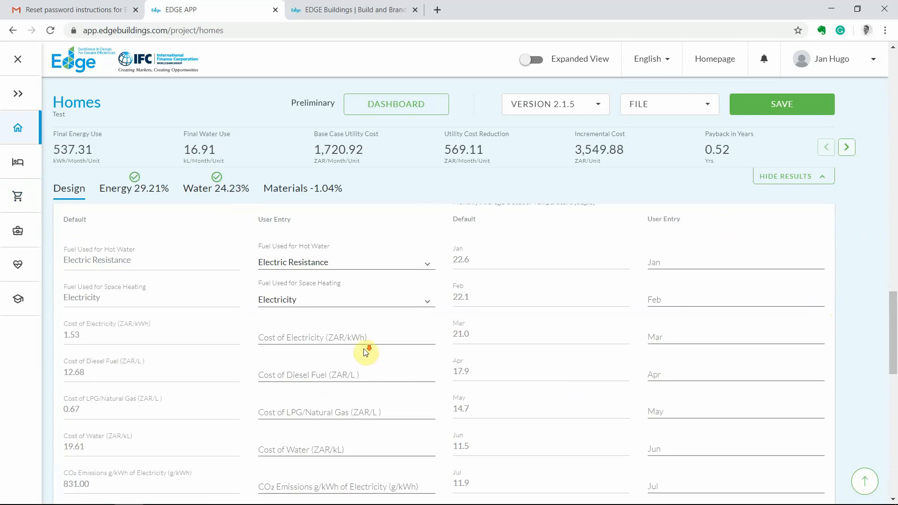
scroll(367, 350, down, 4)
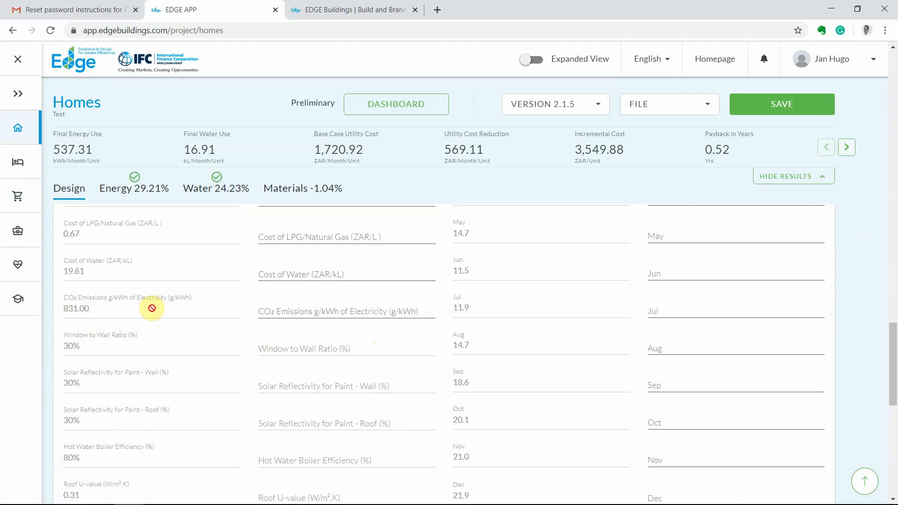
scroll(220, 301, up, 5)
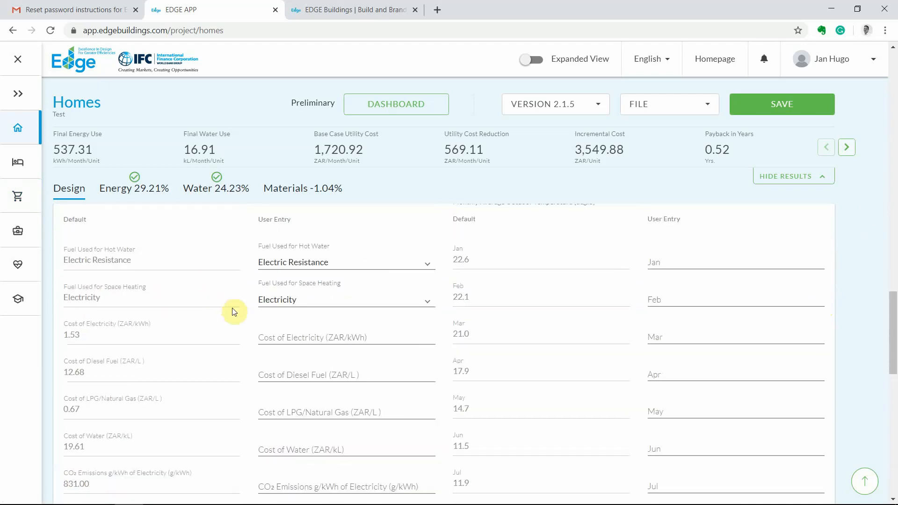
scroll(311, 321, down, 5)
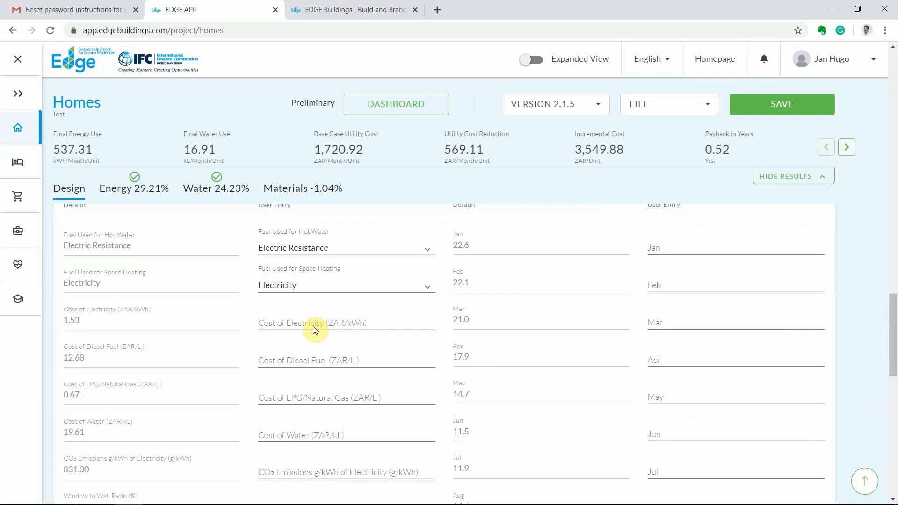
scroll(183, 349, down, 1)
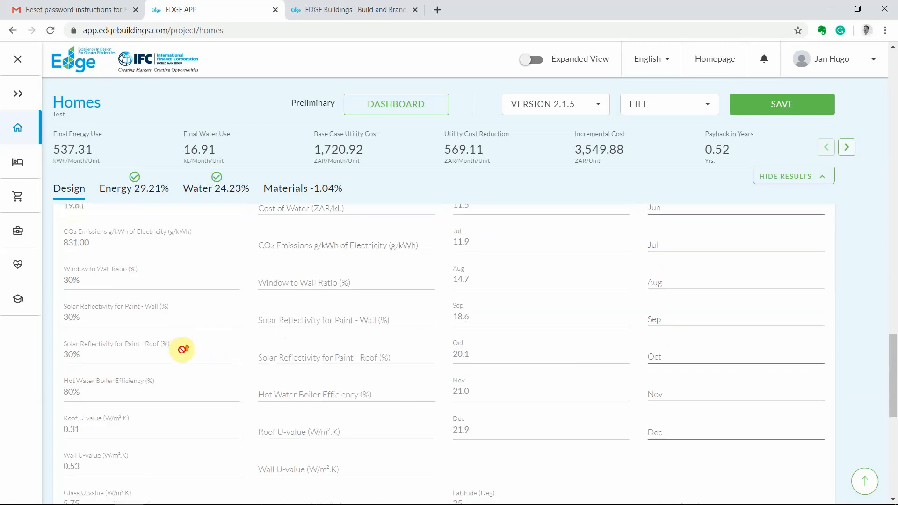
Examine the reflectivity, boiler efficiency, U-value, glass and AC efficiency assumptions, and collapse Key Assumptions for the Base Case.
scroll(183, 348, up, 4)
scroll(183, 348, down, 4)
scroll(183, 349, down, 2)
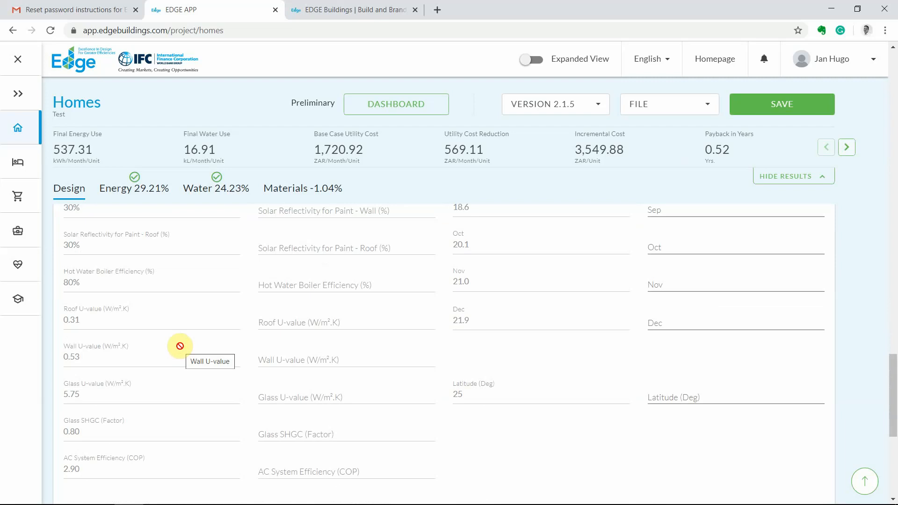
scroll(180, 346, down, 2)
scroll(179, 345, up, 4)
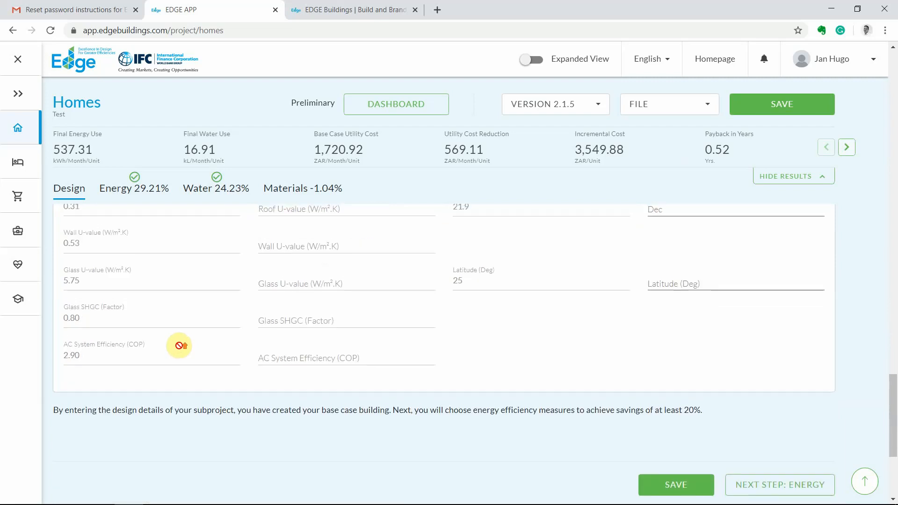
scroll(182, 345, up, 6)
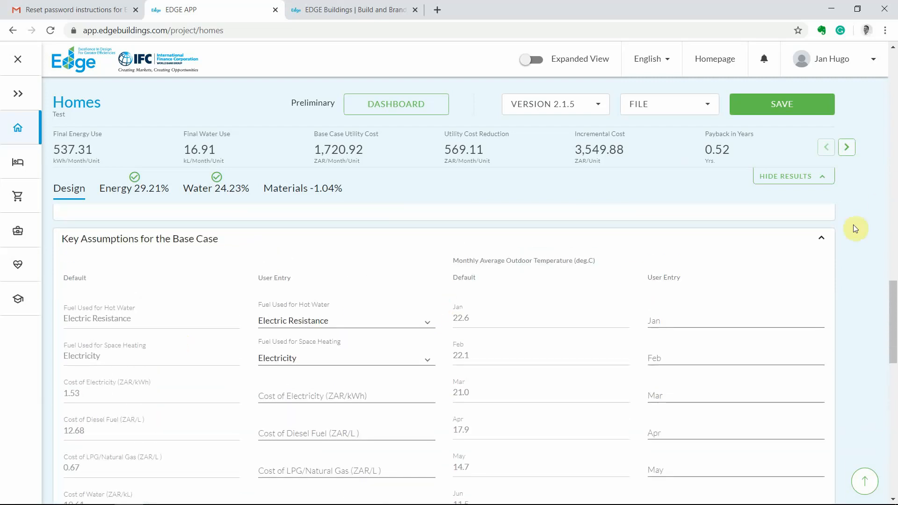
click(821, 242)
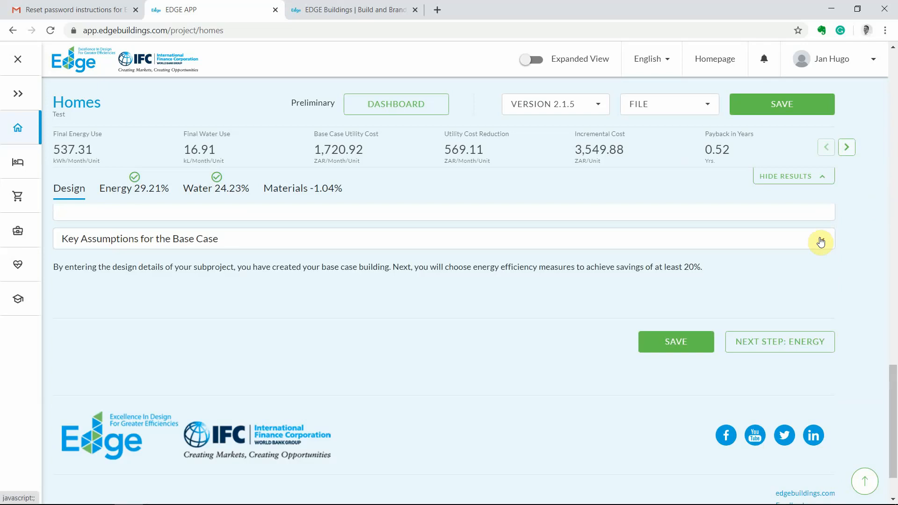
Go on to the Energy measures and deselect HME01, HME02, HME03 and HME05.
click(663, 348)
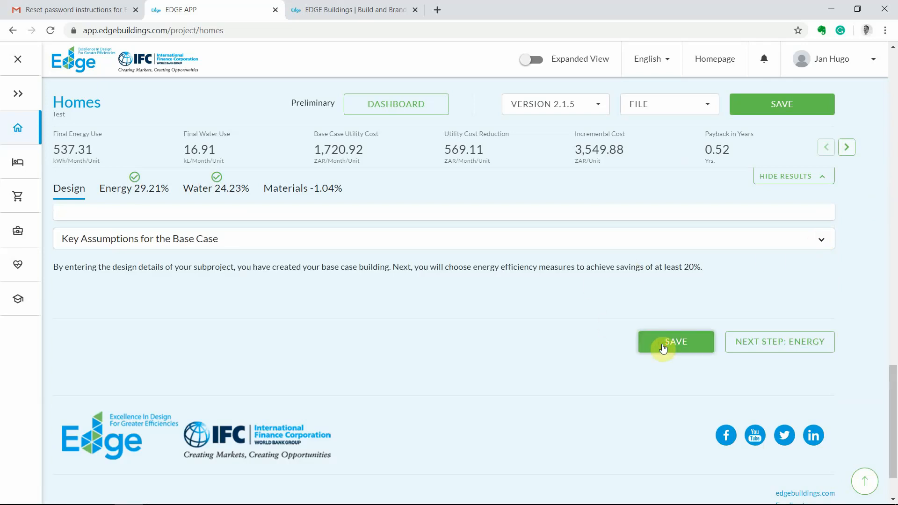
click(747, 344)
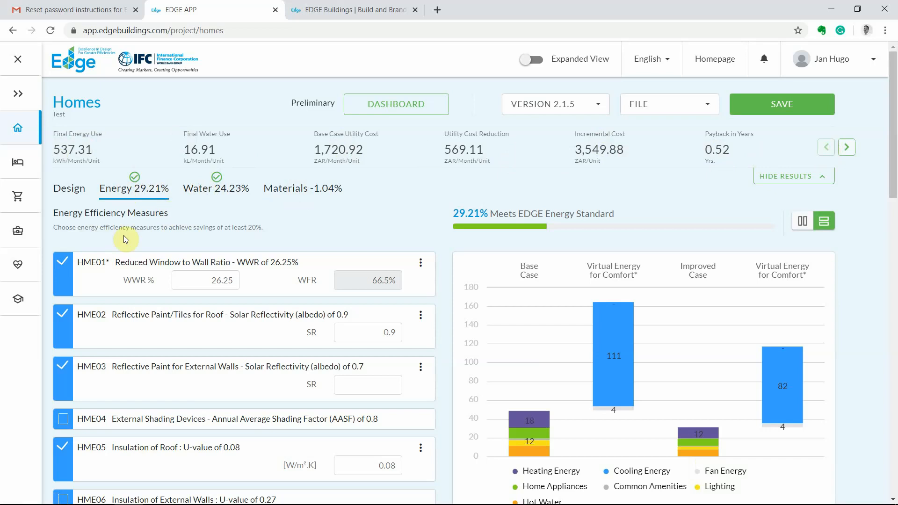
click(62, 262)
click(66, 299)
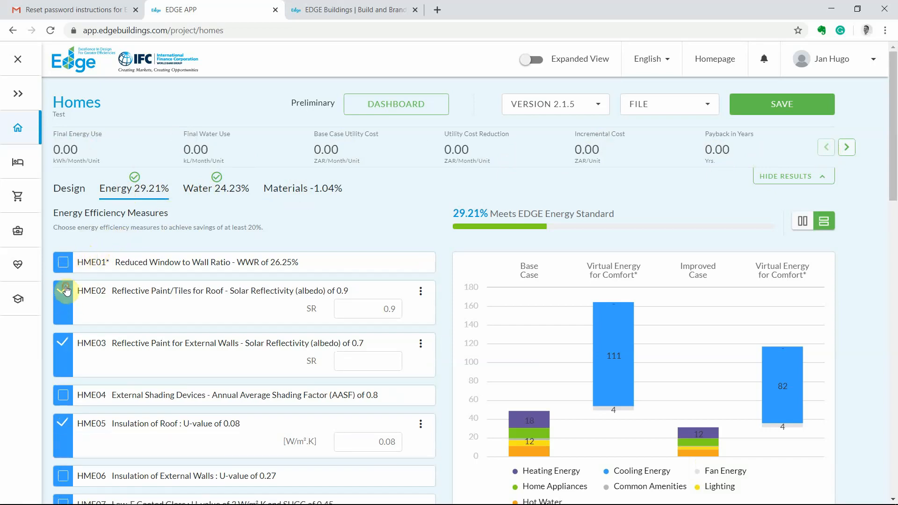
click(61, 322)
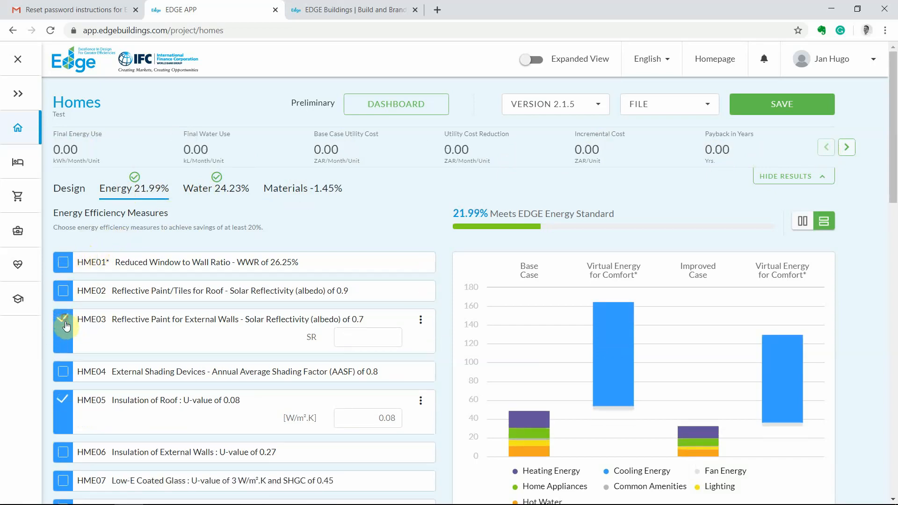
click(63, 374)
Deselect low-E coated glass HME07, natural ventilation HME09, and the energy-saving light bulb measures HME16 and HME17.
scroll(65, 398, down, 1)
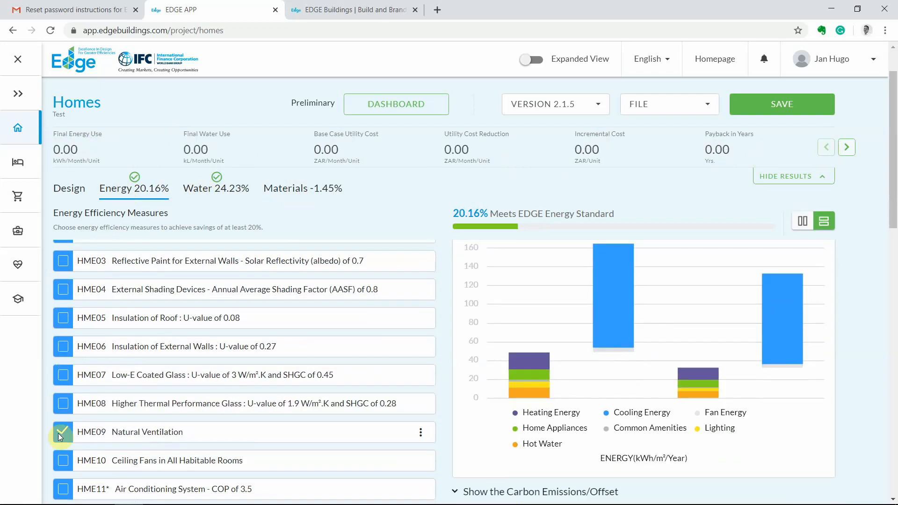
click(60, 432)
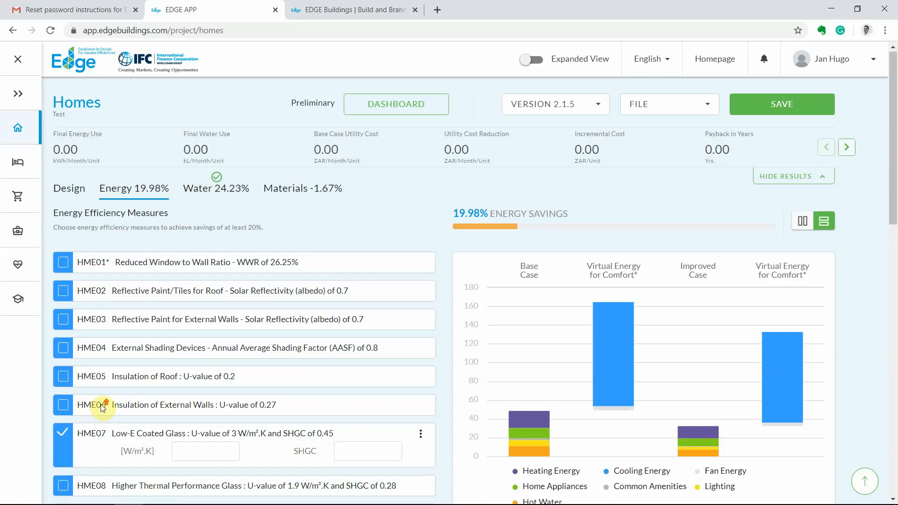
scroll(104, 405, down, 3)
click(151, 333)
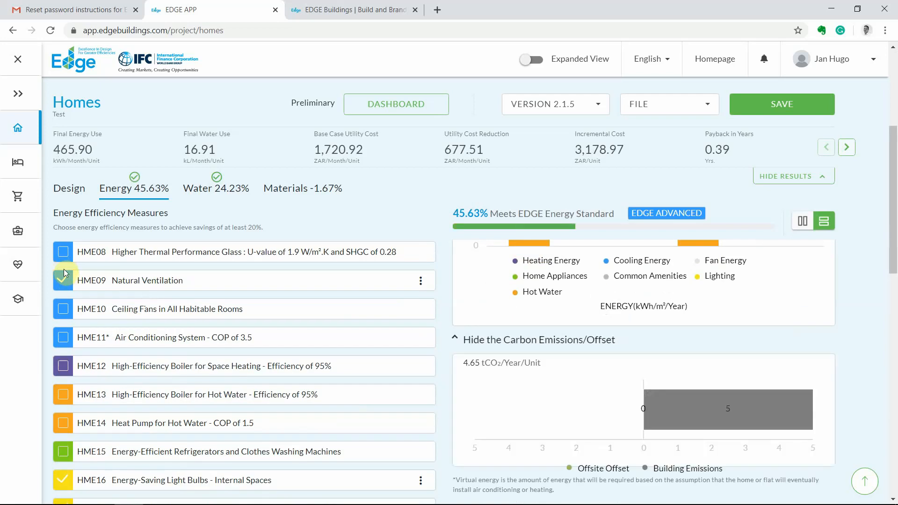
scroll(64, 275, up, 3)
click(62, 377)
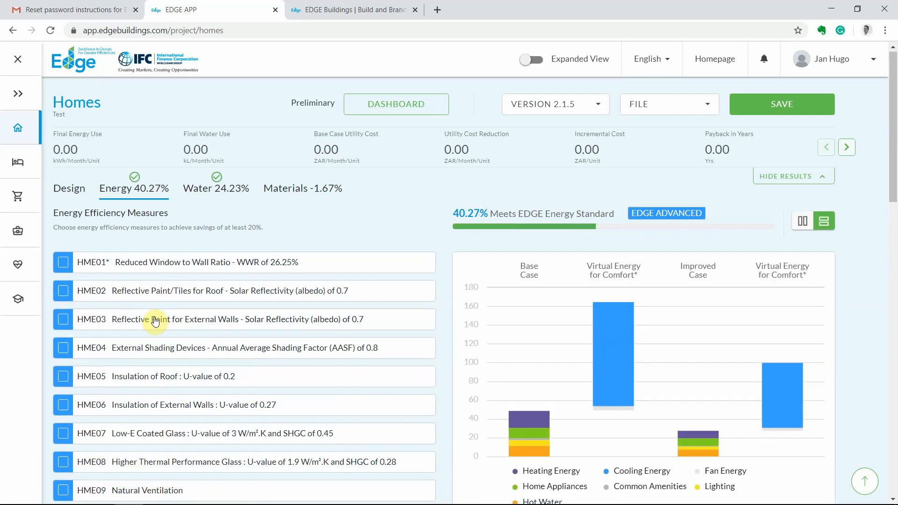
scroll(156, 299, down, 6)
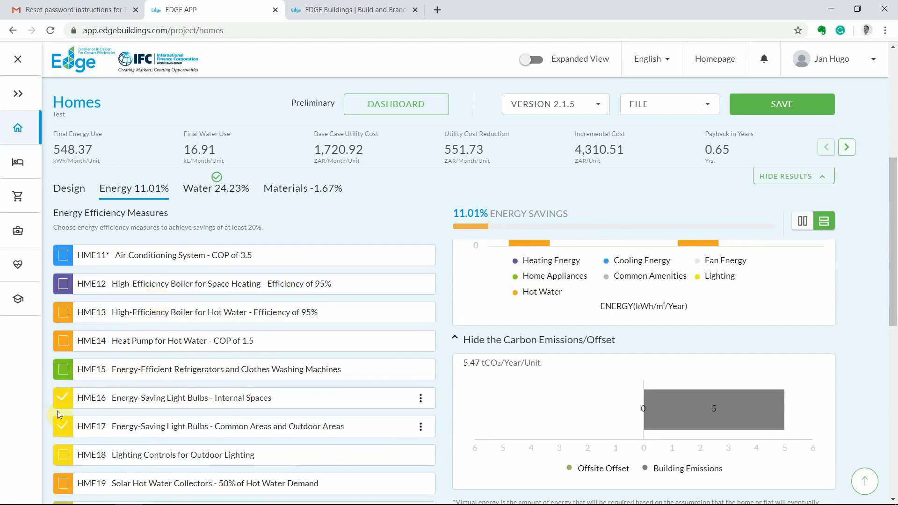
click(63, 426)
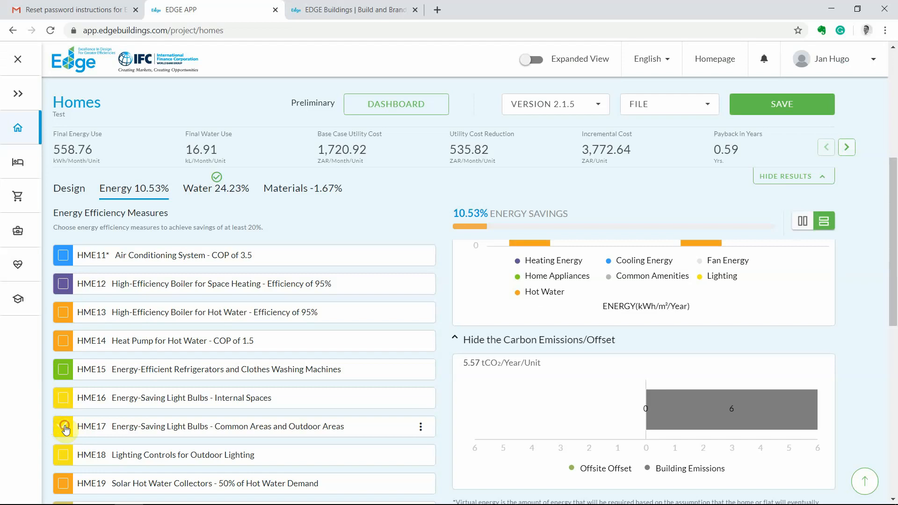
Select the Reduced Window to Wall Ratio measure HME01 and open its calculator.
scroll(222, 374, up, 6)
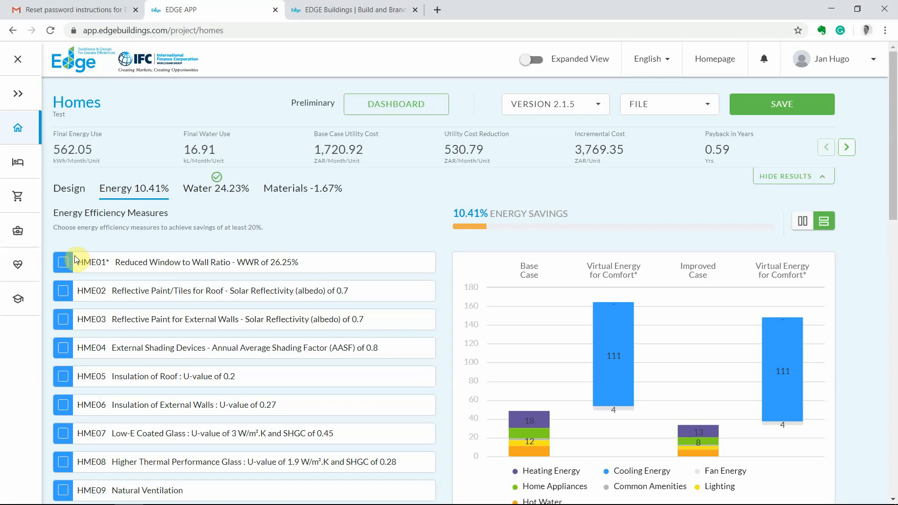
click(74, 260)
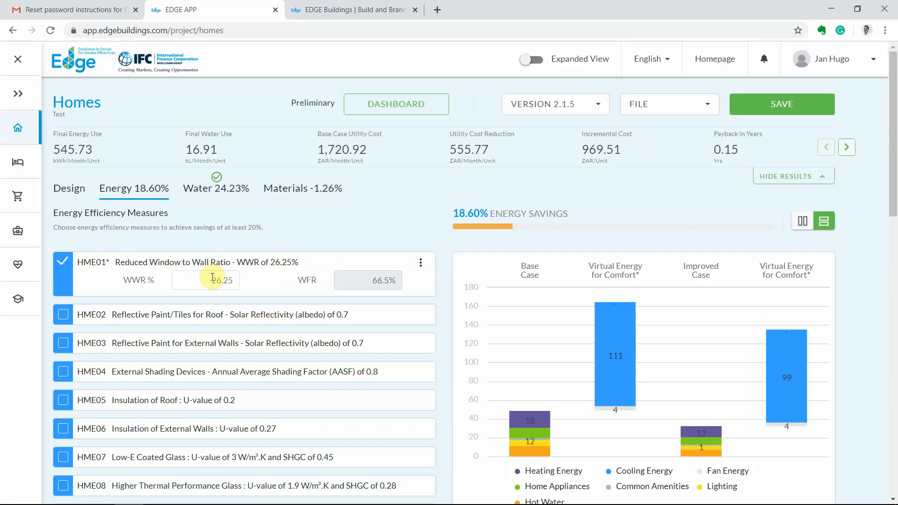
click(212, 278)
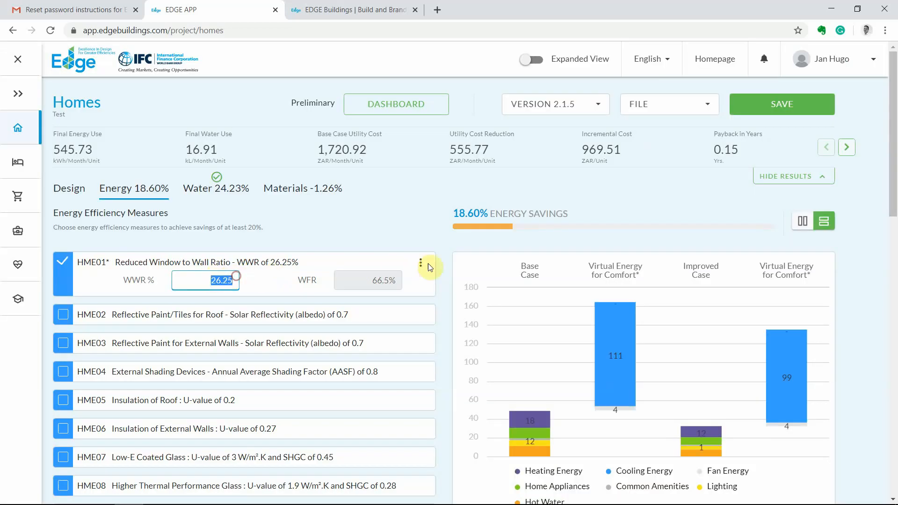
click(420, 265)
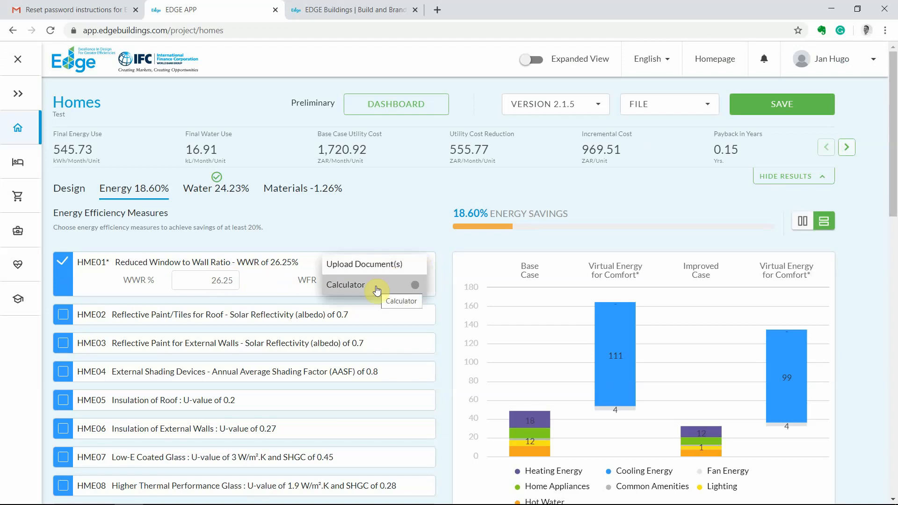
click(330, 236)
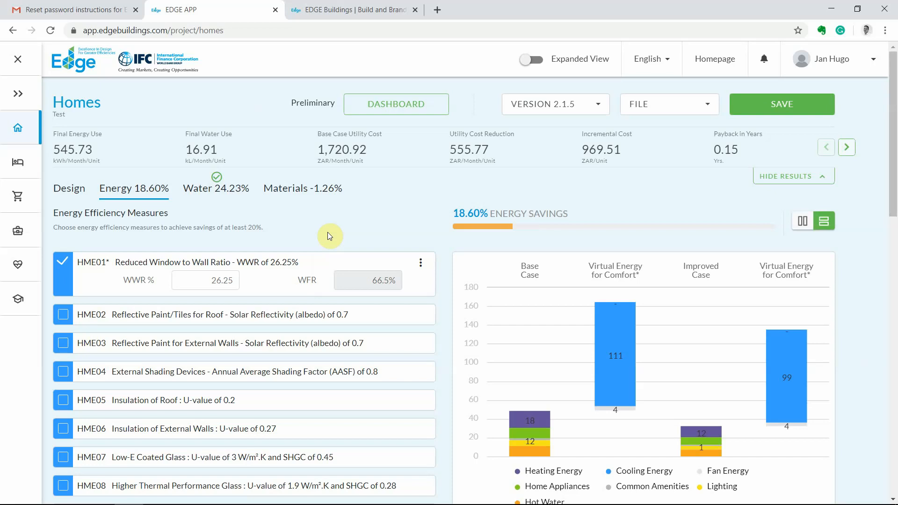
click(421, 263)
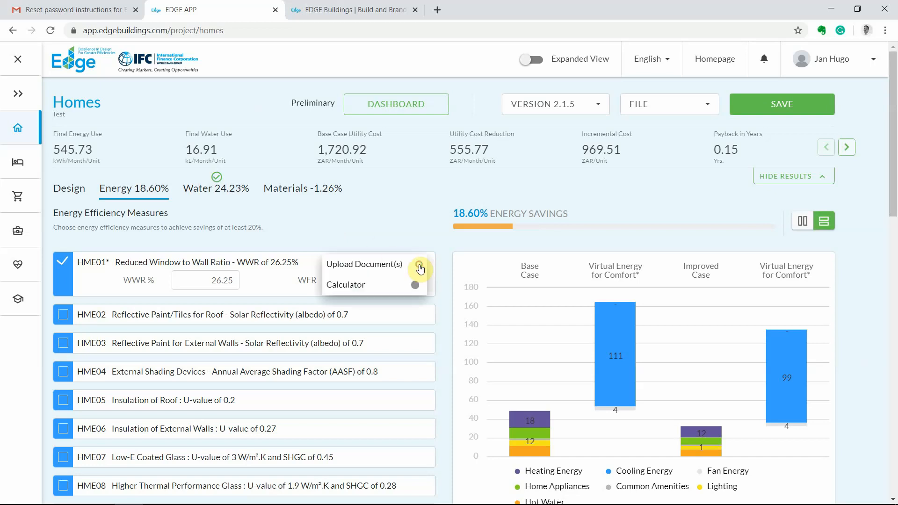
click(379, 291)
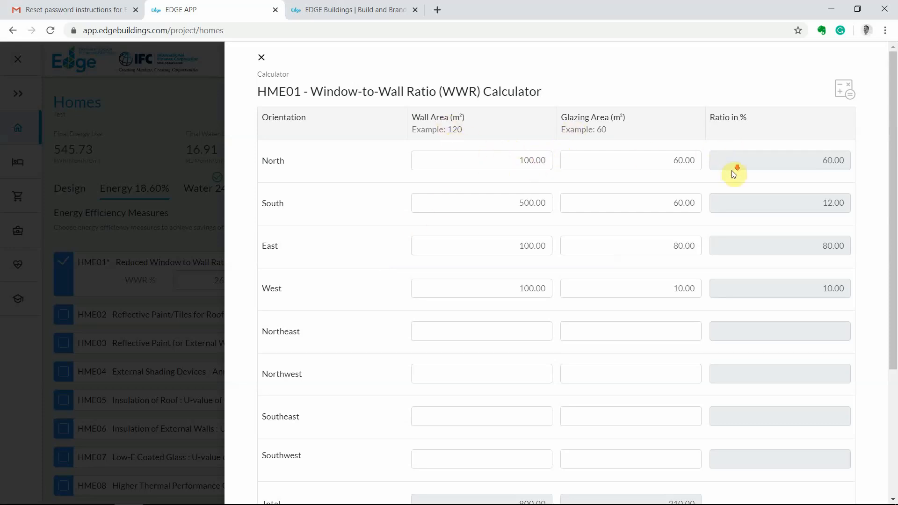
In the WWR calculator, set the glazing area to 50 m² for north and 20 m² for east, and insert the calculated ratio into the measure.
scroll(733, 175, down, 2)
scroll(743, 374, down, 2)
scroll(749, 280, up, 4)
drag(664, 159, 718, 163)
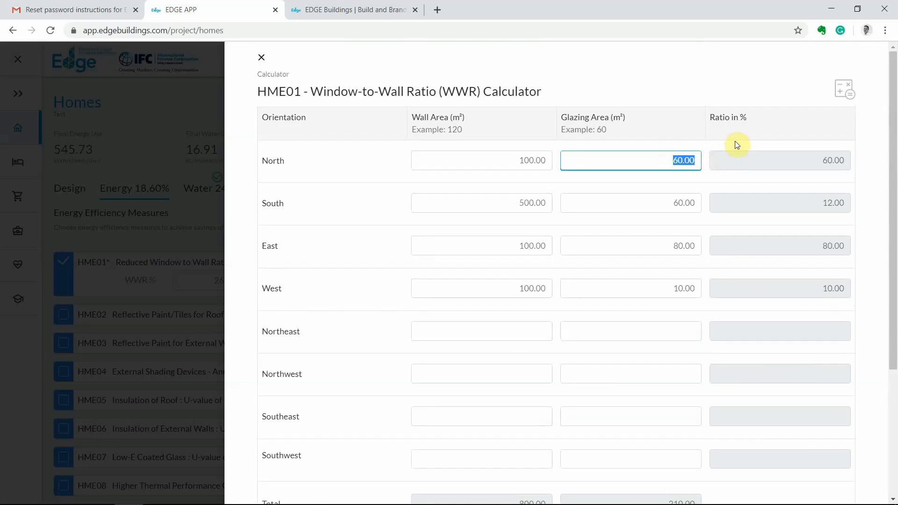
text(50)
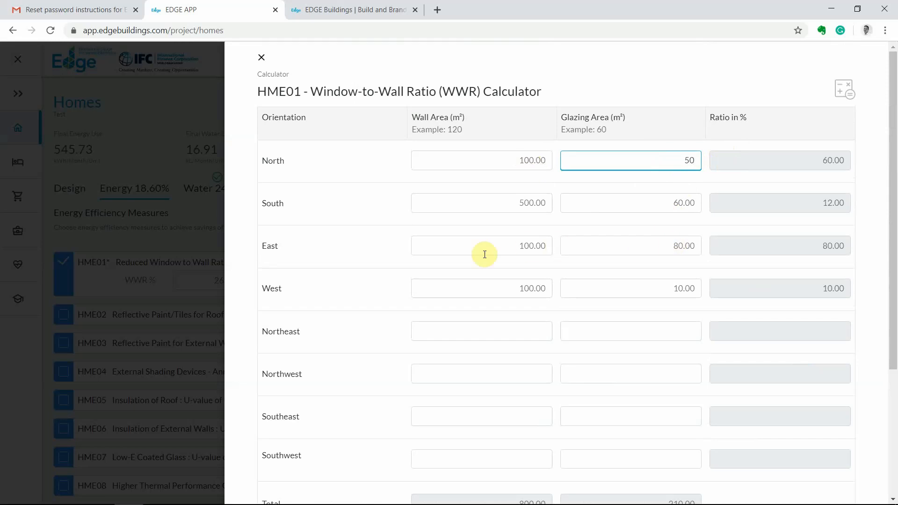
drag(670, 247, 702, 247)
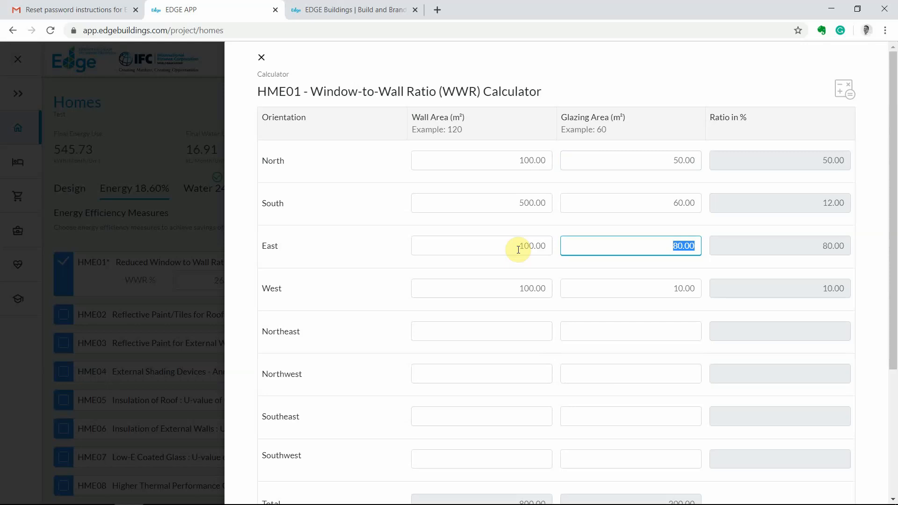
text(20)
click(651, 74)
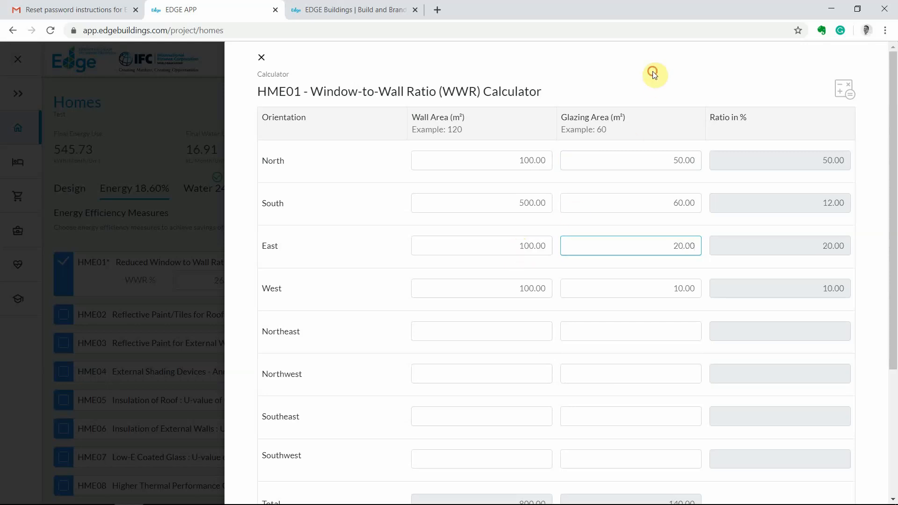
scroll(688, 81, down, 4)
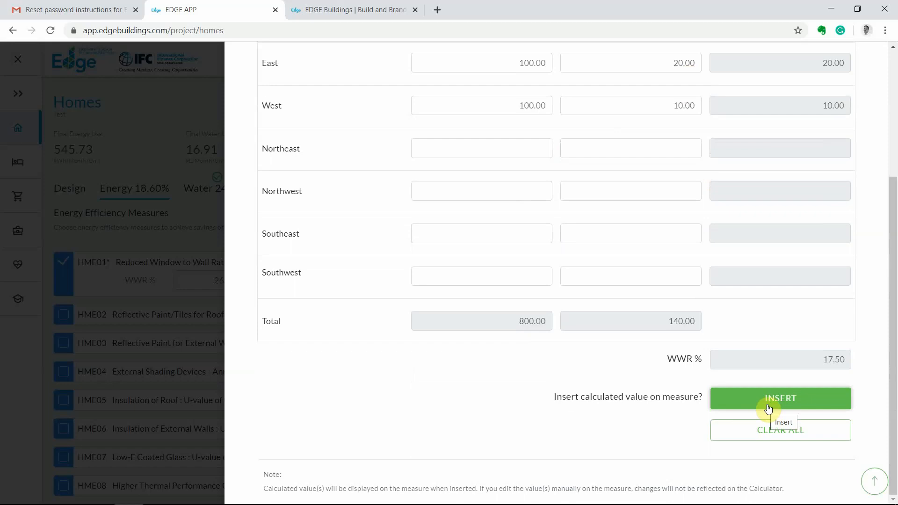
click(785, 399)
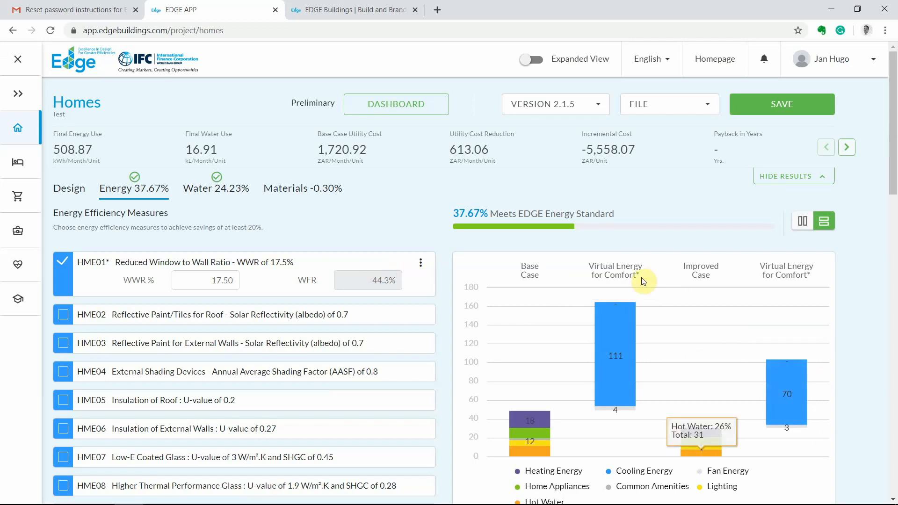
Examine the energy savings and the energy chart, comparing base case, improved case and virtual energy for comfort by end use.
scroll(726, 315, down, 1)
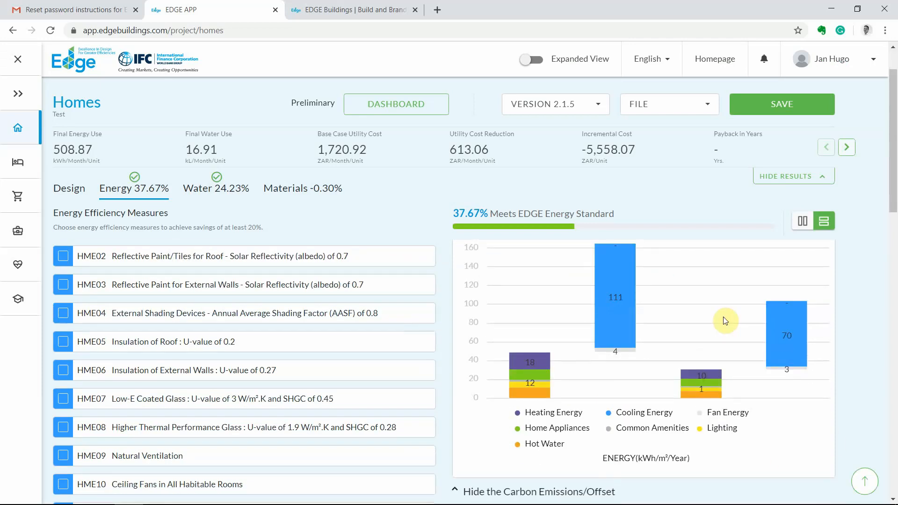
scroll(465, 208, up, 1)
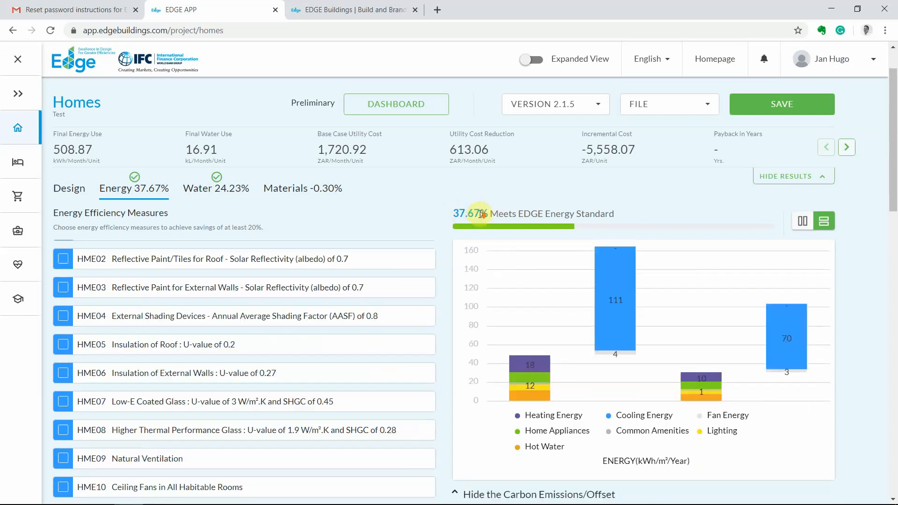
scroll(347, 282, down, 3)
scroll(347, 282, up, 4)
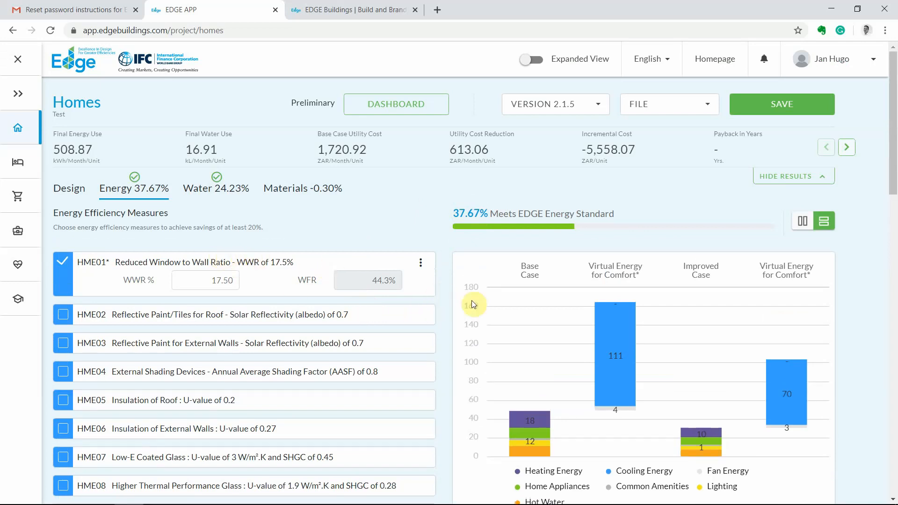
scroll(475, 277, down, 1)
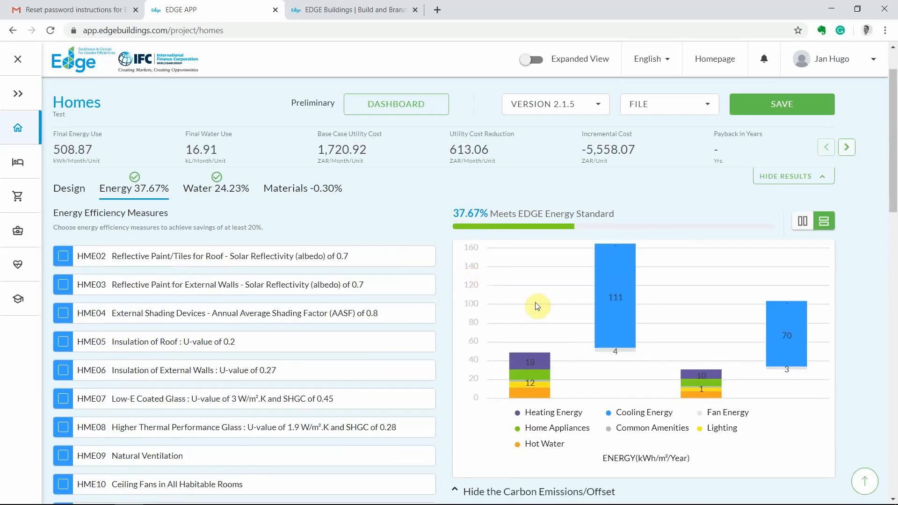
scroll(715, 334, up, 1)
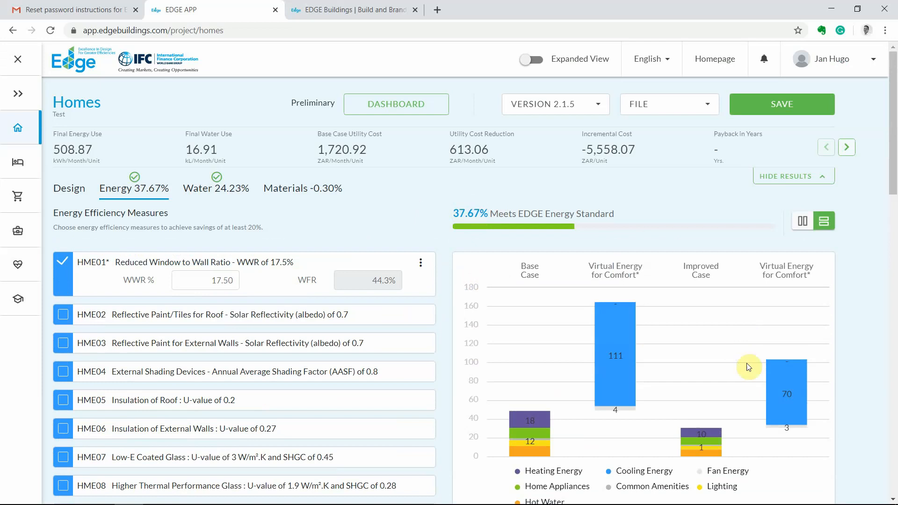
scroll(753, 352, down, 1)
scroll(748, 351, up, 1)
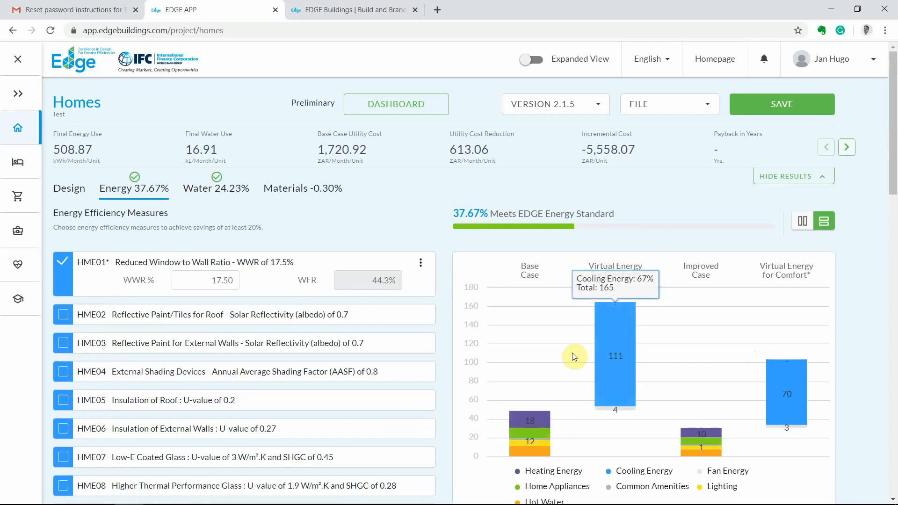
scroll(576, 356, down, 1)
scroll(629, 372, up, 1)
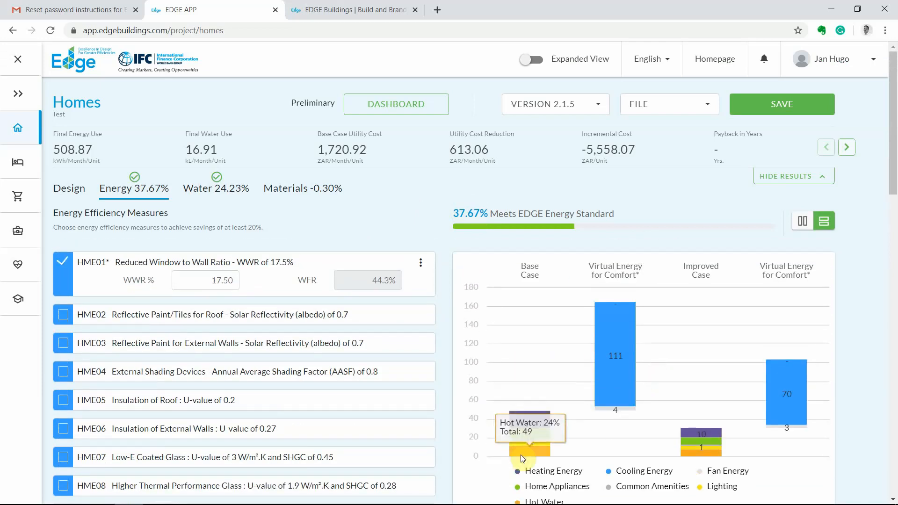
scroll(535, 456, down, 1)
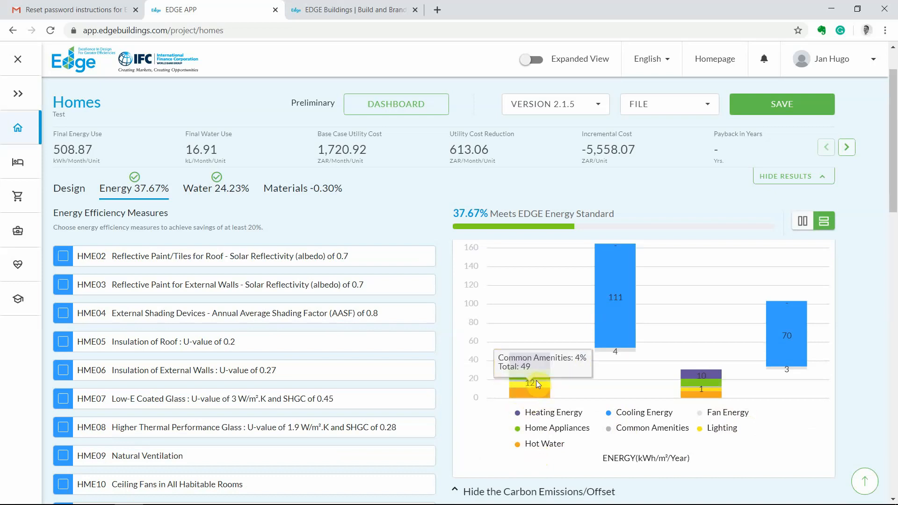
mouse_move(537, 377)
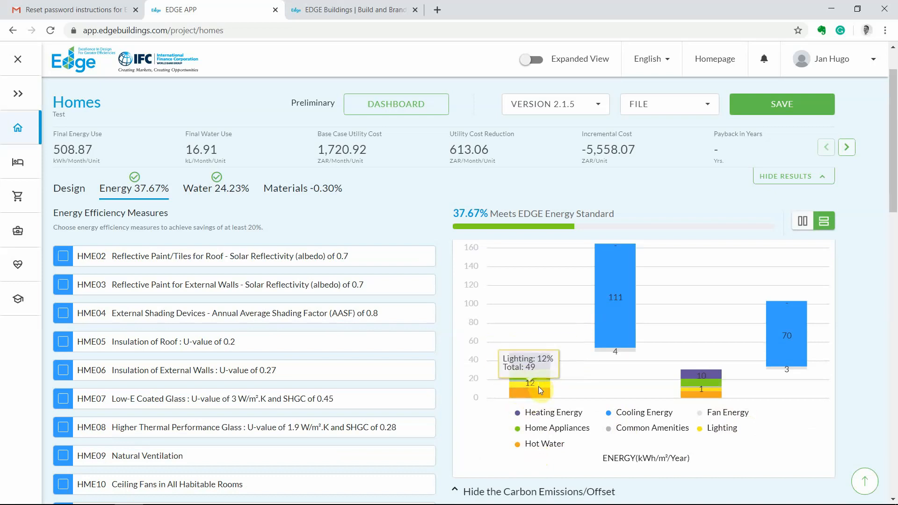
scroll(603, 327, up, 1)
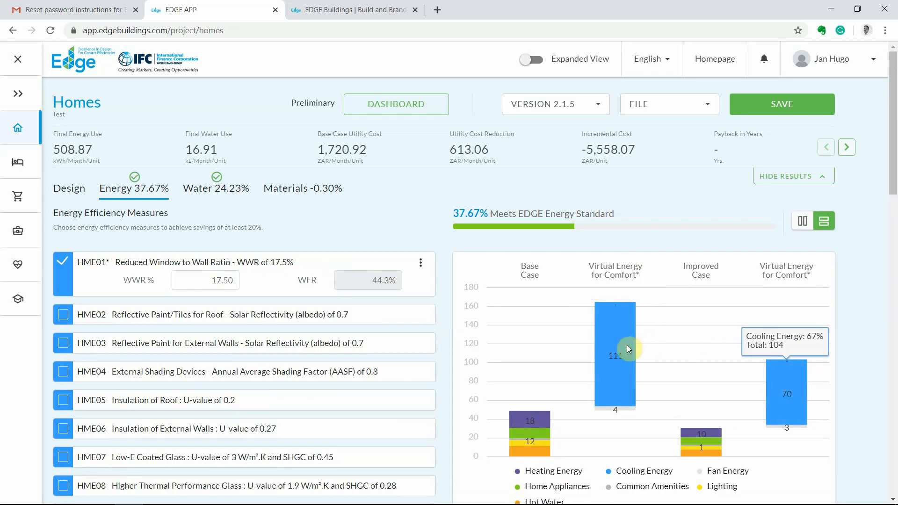
scroll(601, 339, down, 1)
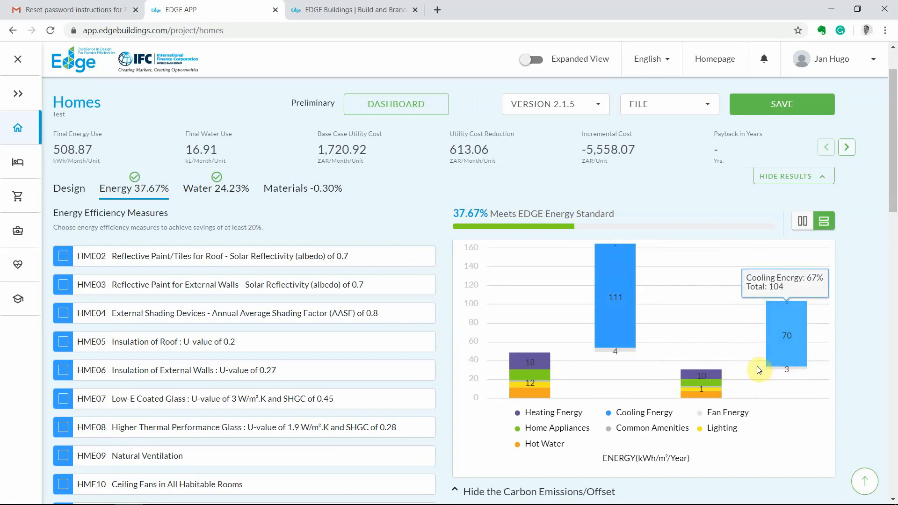
scroll(748, 374, up, 1)
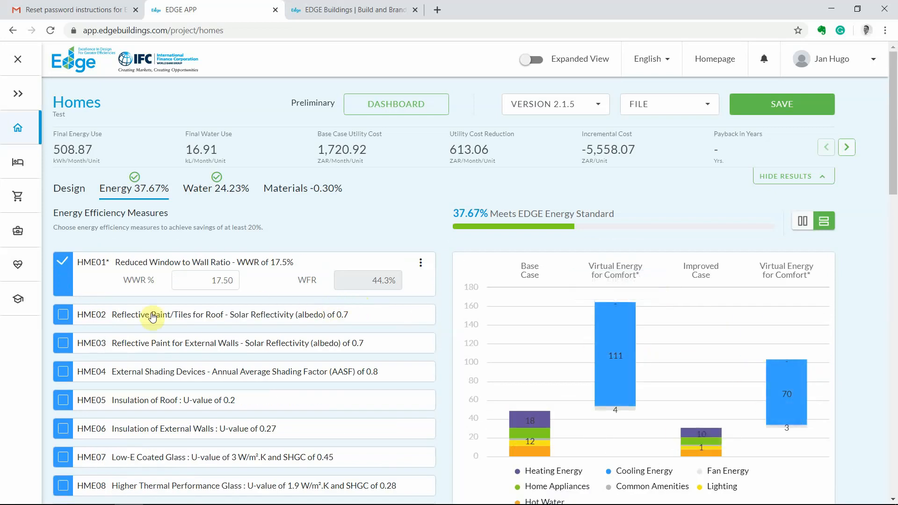
Deselect the Solar Photovoltaics measure HME20 and the Smart Energy Meters measure HME21.
scroll(89, 273, down, 1)
scroll(89, 273, down, 5)
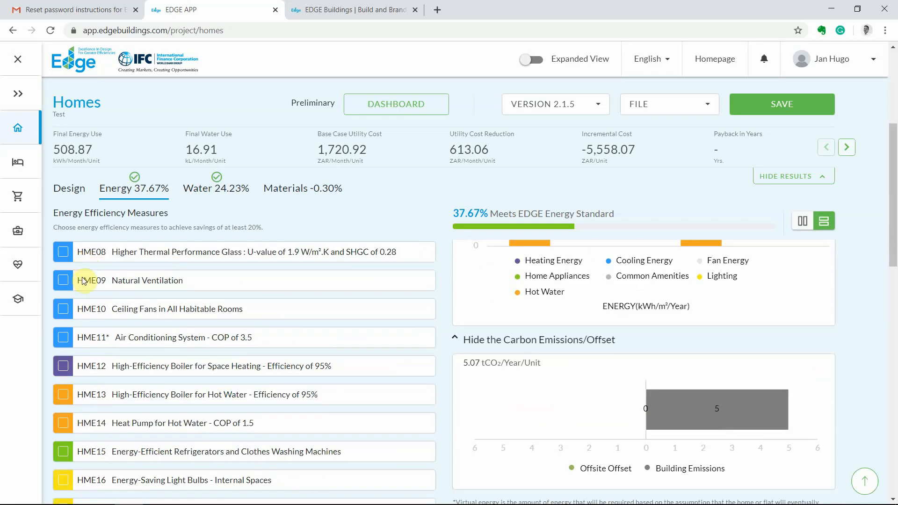
scroll(74, 303, down, 5)
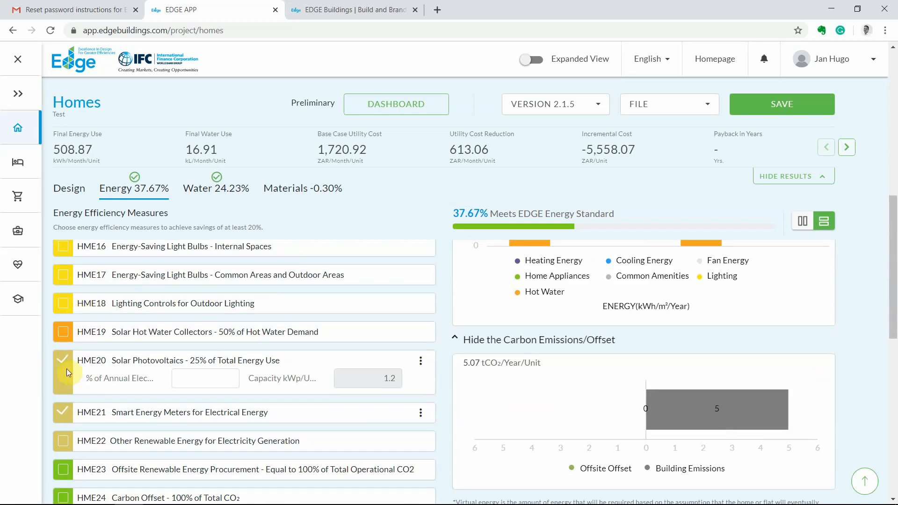
click(63, 362)
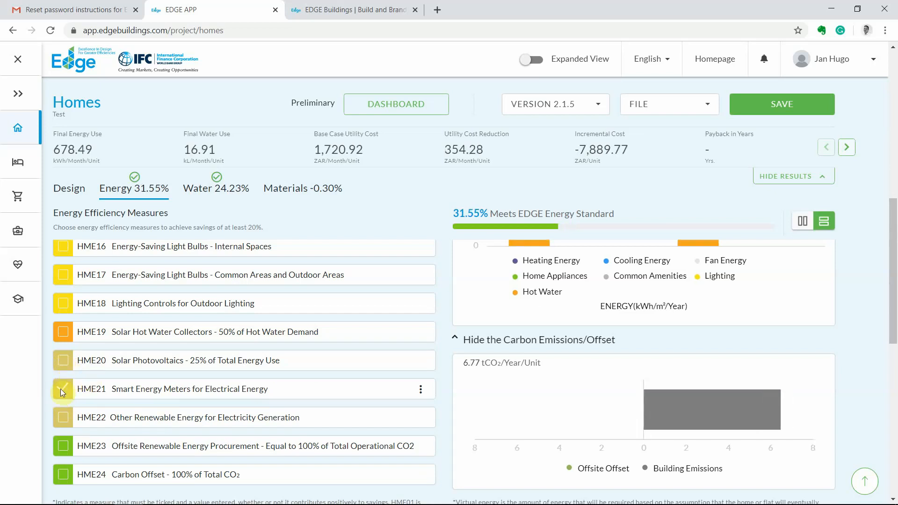
click(59, 390)
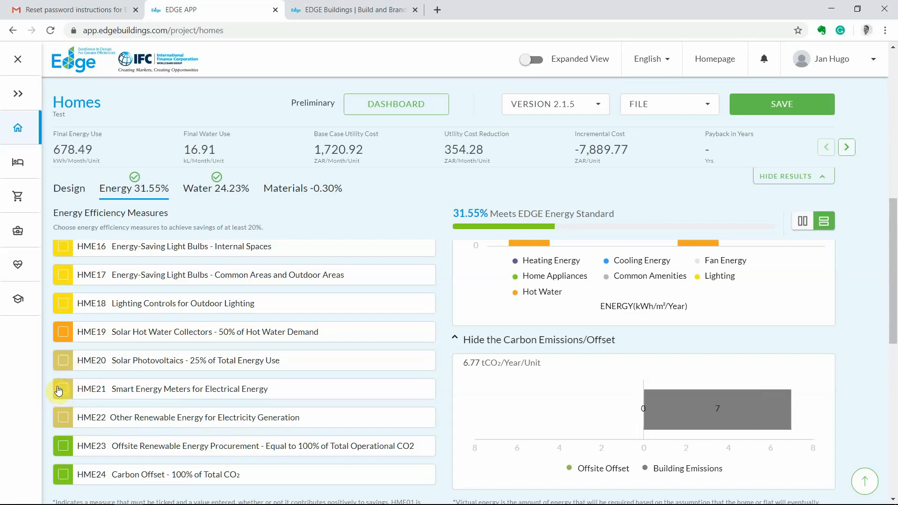
Select the Higher Thermal Performance Glass measure HME08 and the Natural Ventilation measure HME09.
scroll(257, 360, up, 3)
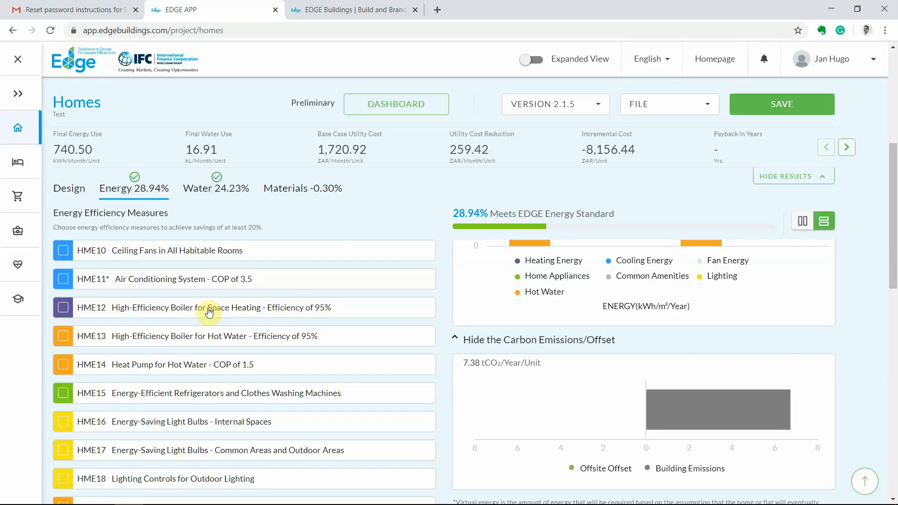
scroll(182, 300, down, 2)
scroll(180, 301, down, 2)
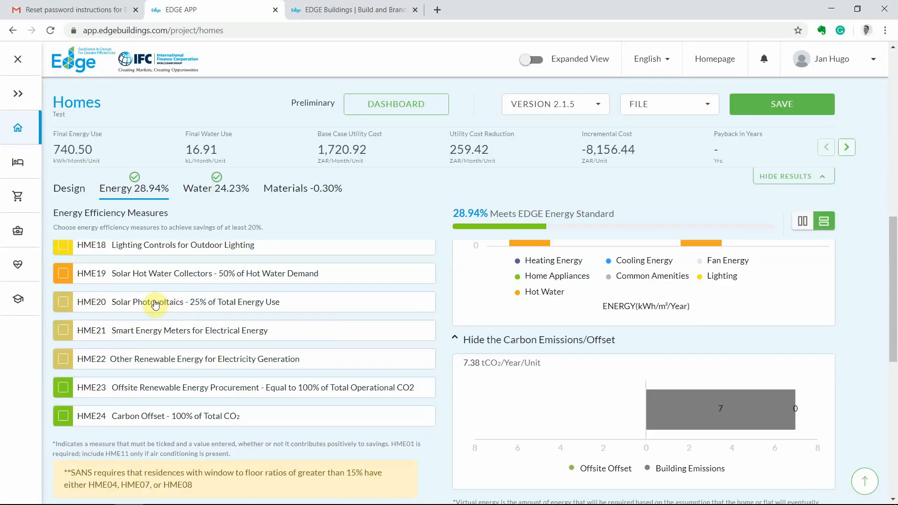
scroll(124, 345, up, 4)
scroll(124, 345, up, 5)
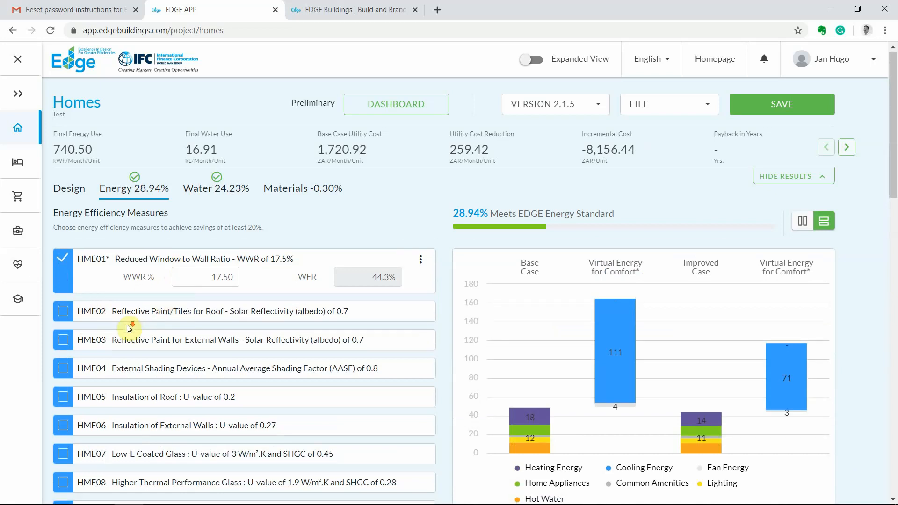
scroll(132, 323, down, 1)
scroll(128, 327, down, 2)
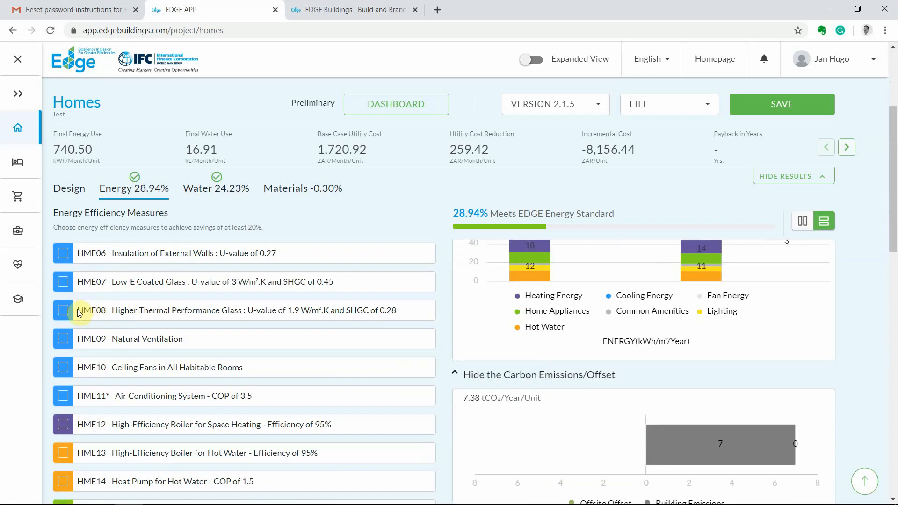
click(64, 313)
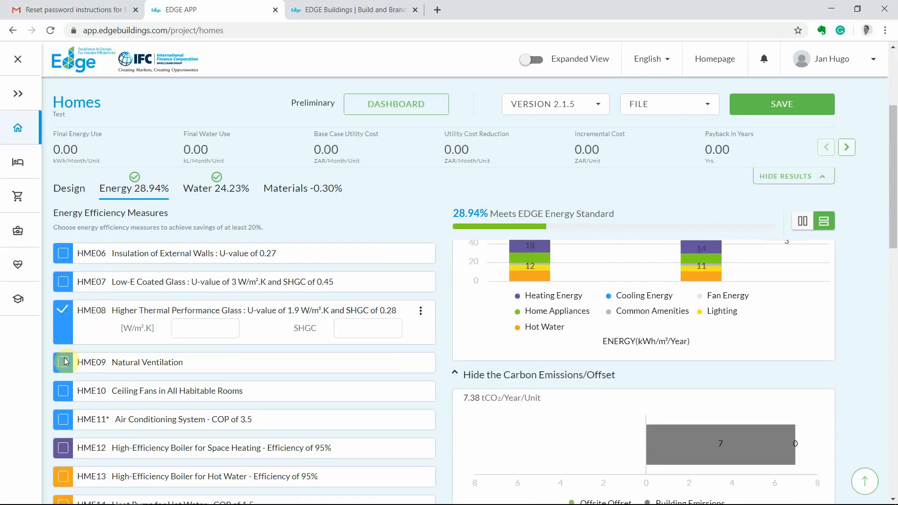
click(64, 362)
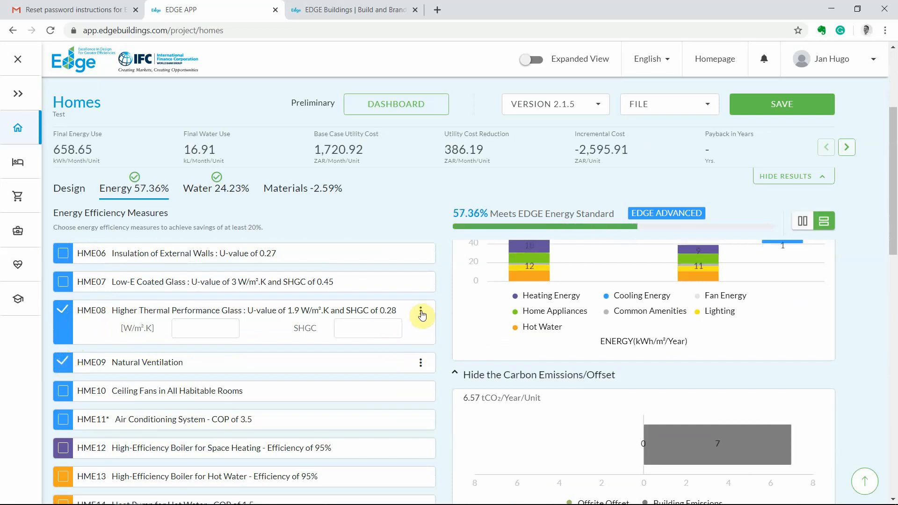
Check the extra options of measure HME08, then read its Higher Thermal Performance Glass description and close it.
click(421, 313)
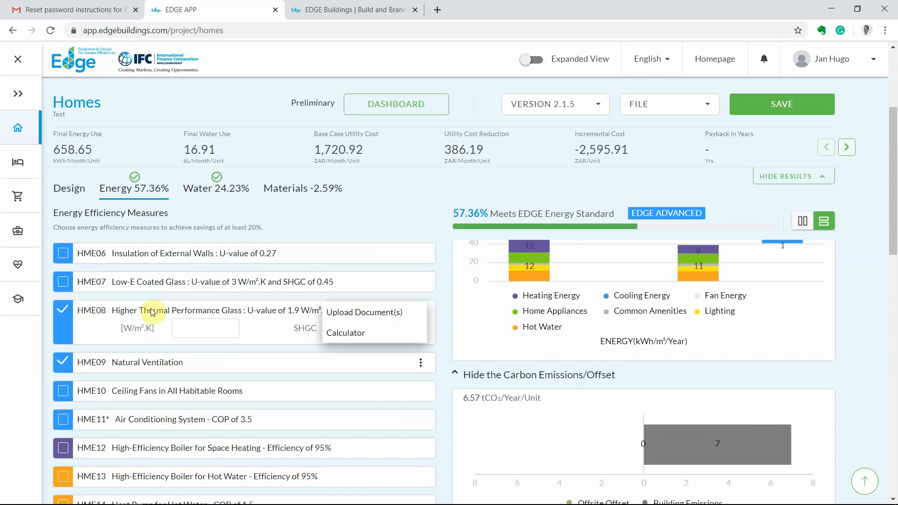
click(135, 310)
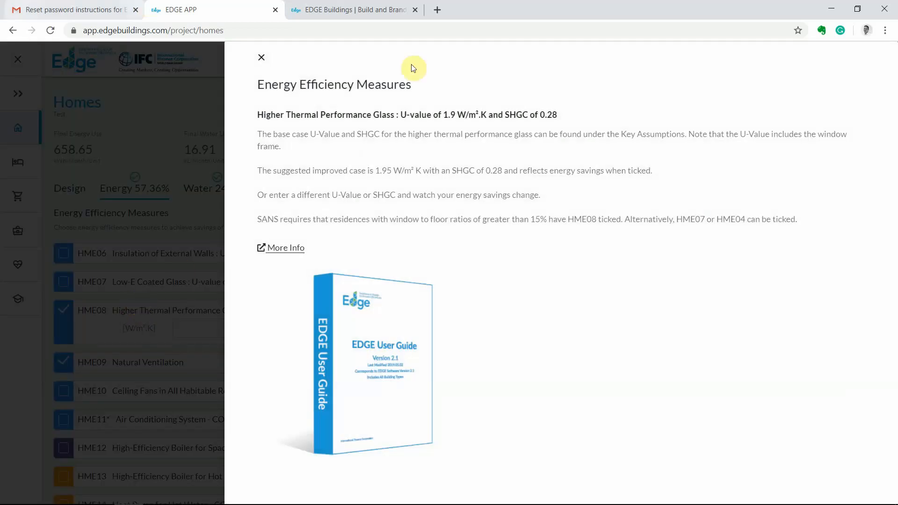
click(261, 57)
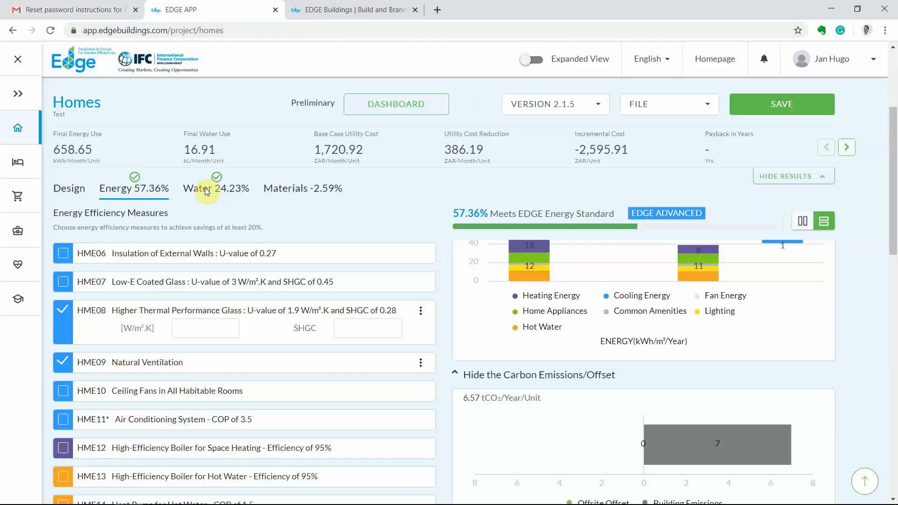
Examine the energy chart and review the energy efficiency measures from HME01 to HME24 with the glass and ventilation measures selected.
scroll(298, 290, up, 1)
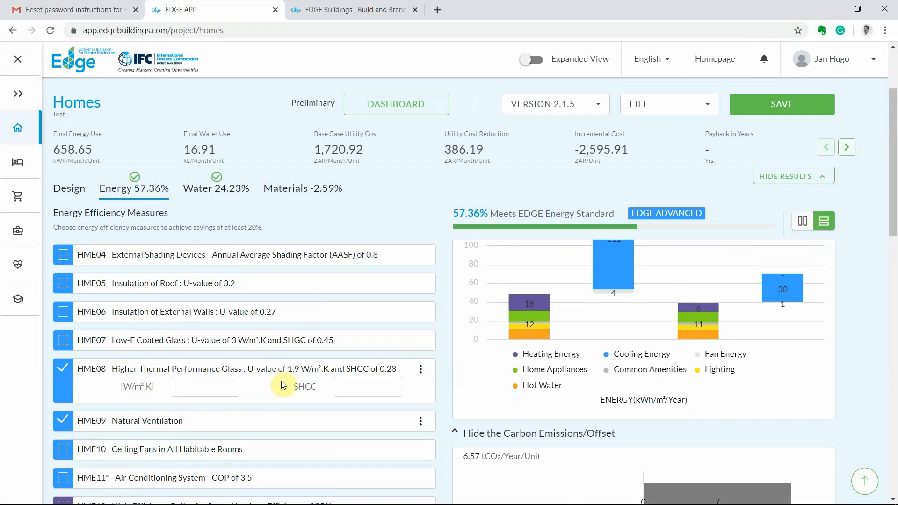
scroll(296, 379, up, 2)
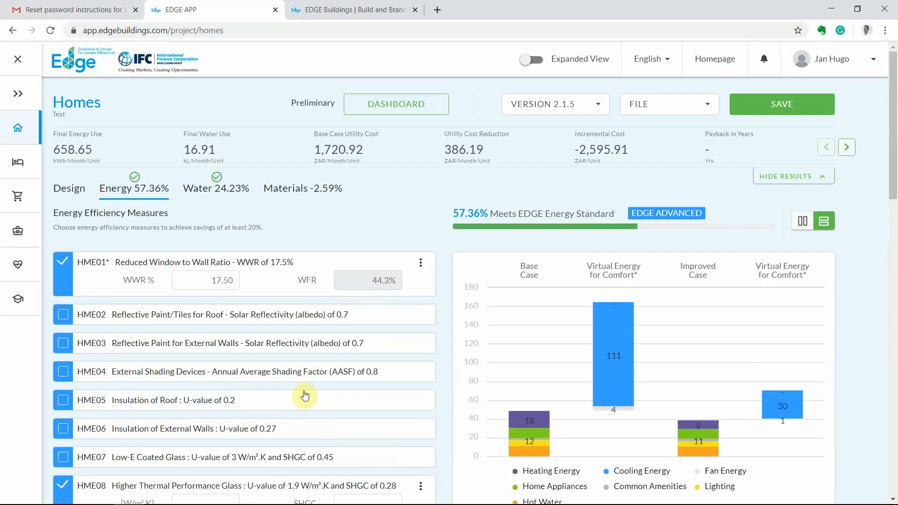
scroll(304, 397, down, 3)
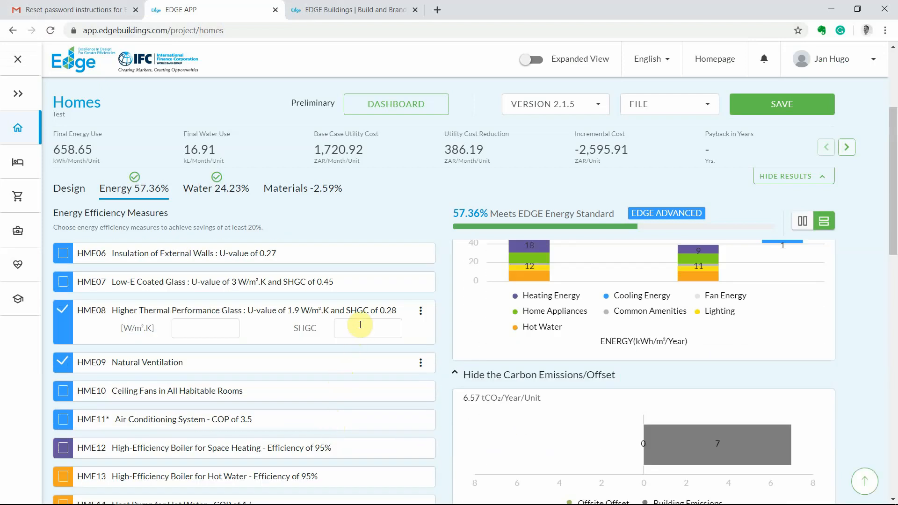
scroll(360, 325, up, 3)
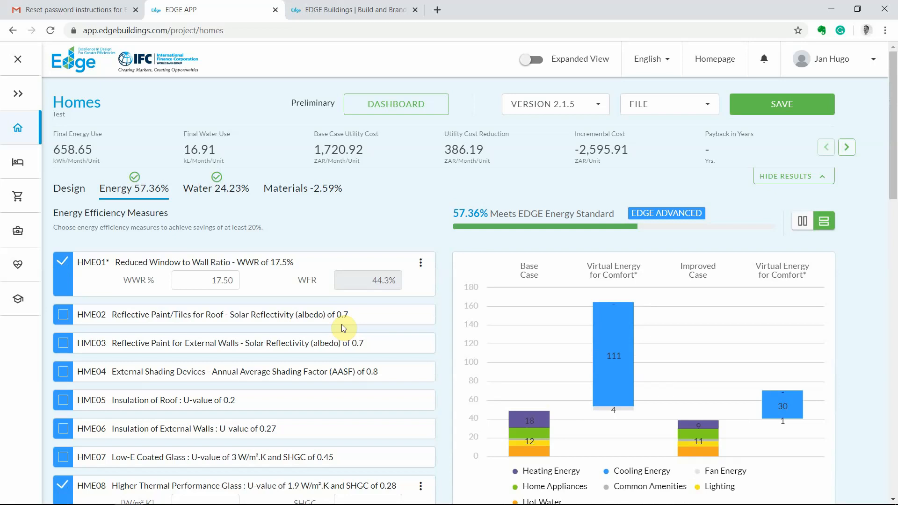
scroll(217, 371, down, 1)
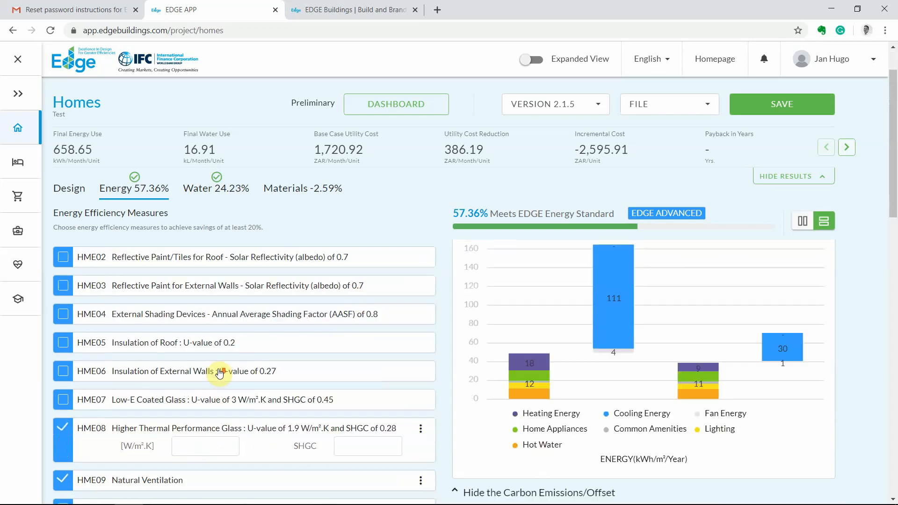
scroll(201, 368, down, 1)
scroll(201, 368, down, 1)
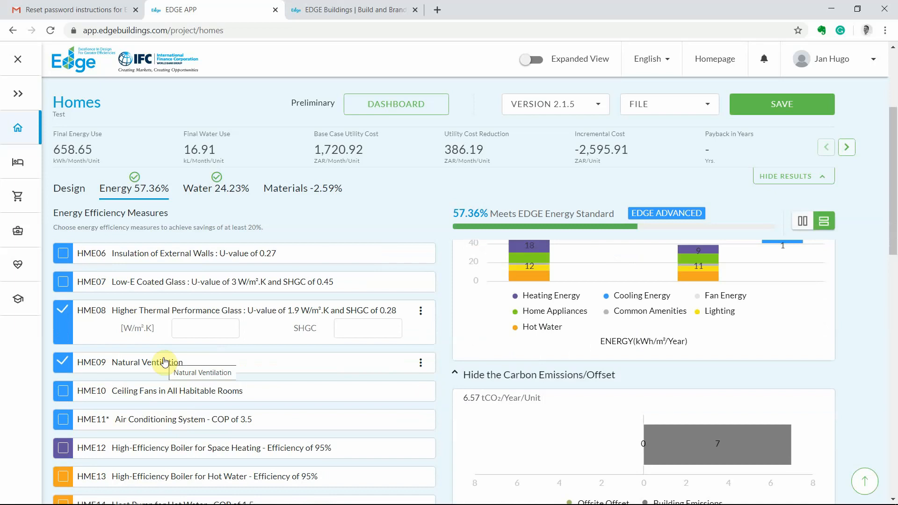
scroll(6, 191, down, 3)
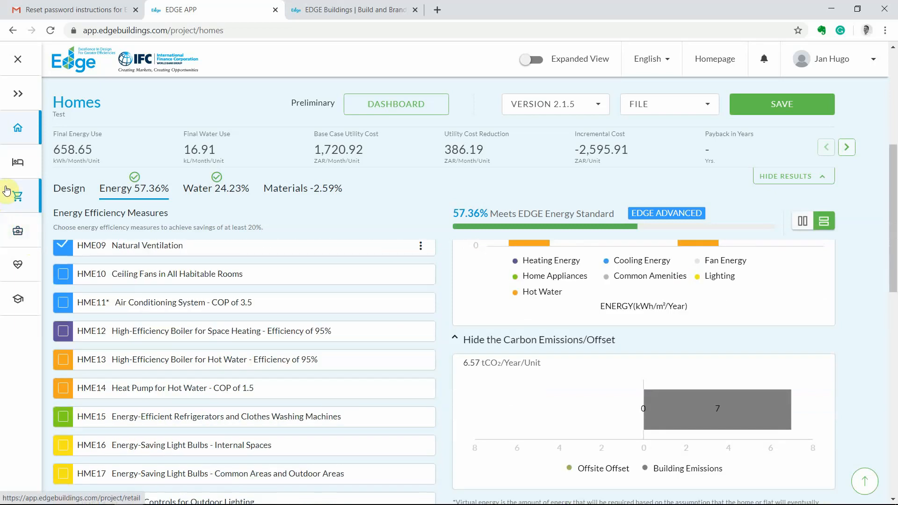
scroll(6, 191, down, 1)
scroll(3, 187, down, 2)
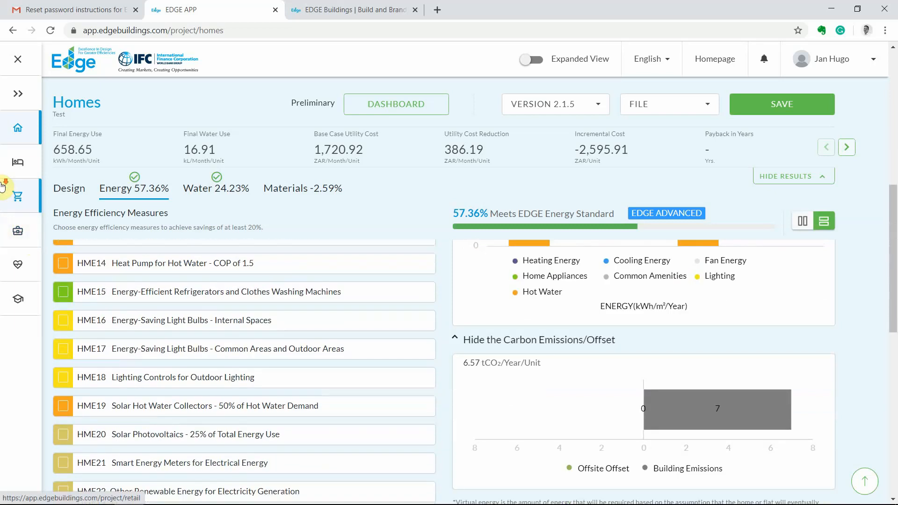
scroll(3, 186, down, 1)
scroll(194, 327, down, 1)
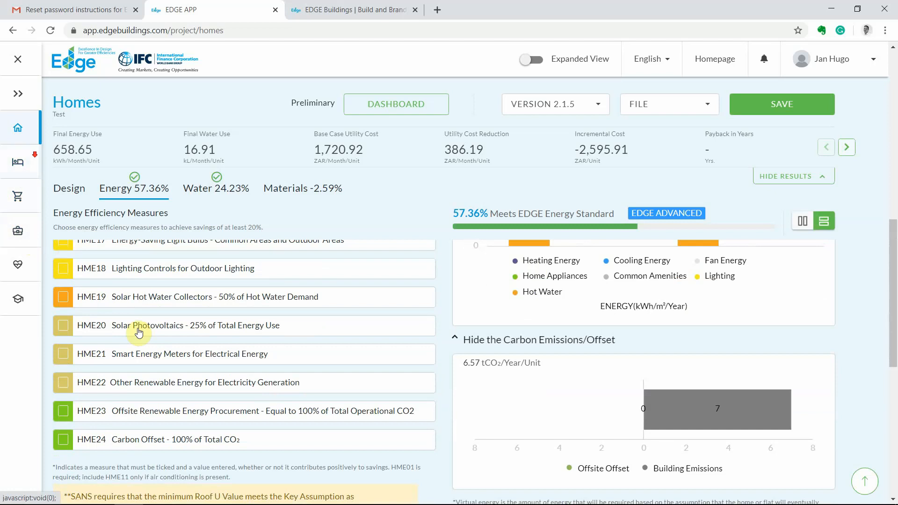
Read the description of the Air Conditioning System measure HME11, close it, and review the surrounding measures.
scroll(139, 331, up, 2)
scroll(139, 332, up, 2)
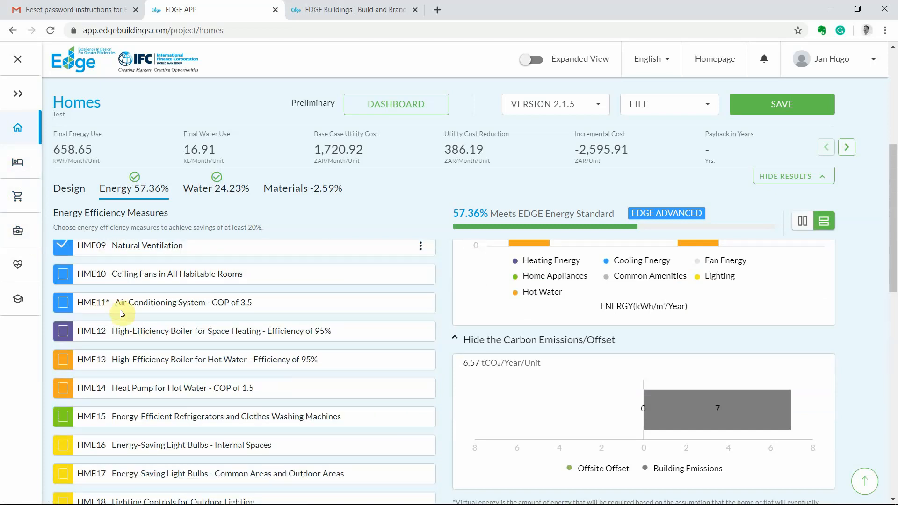
click(149, 304)
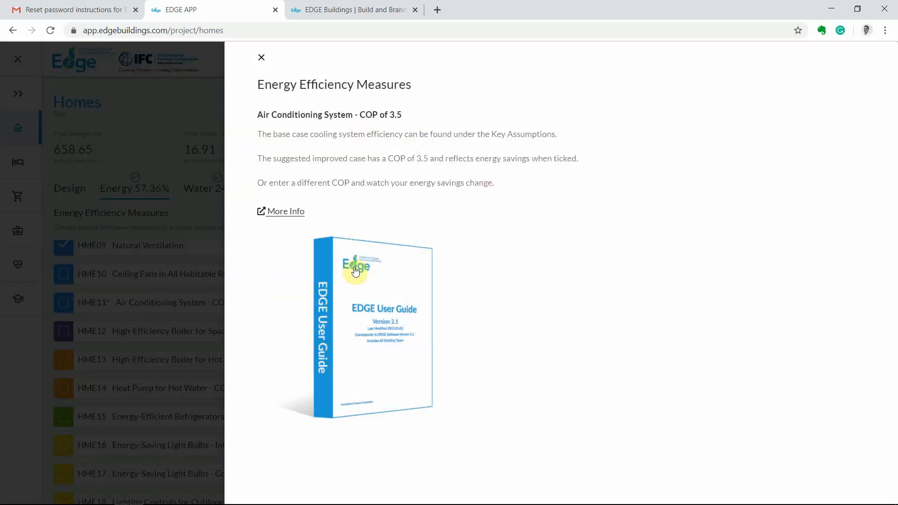
click(262, 57)
scroll(131, 332, up, 3)
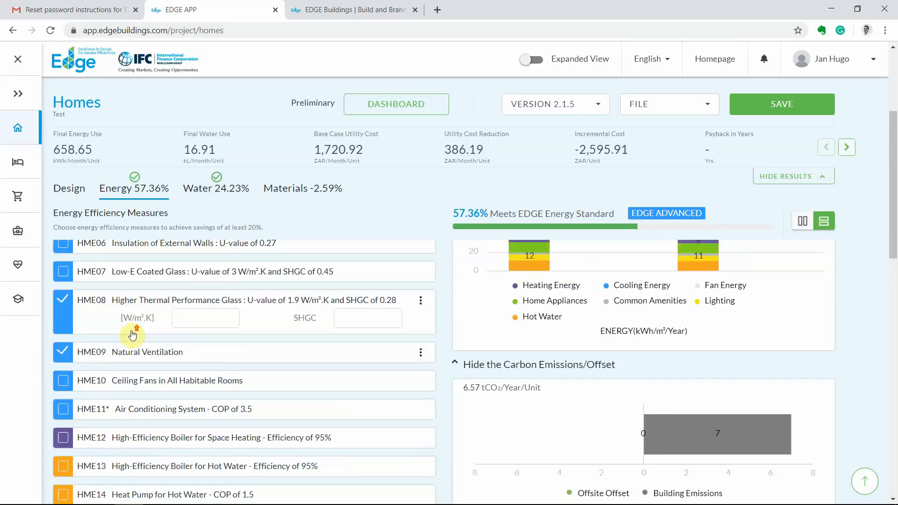
scroll(134, 331, down, 3)
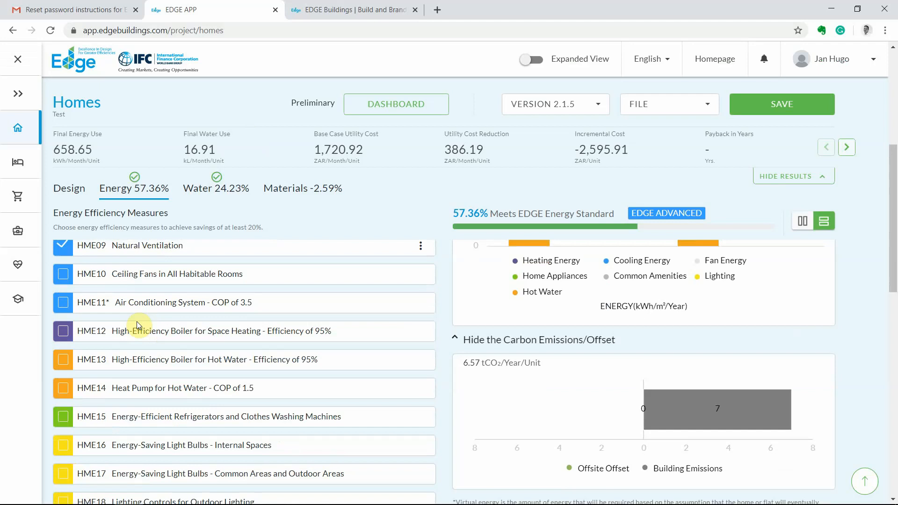
scroll(141, 327, up, 5)
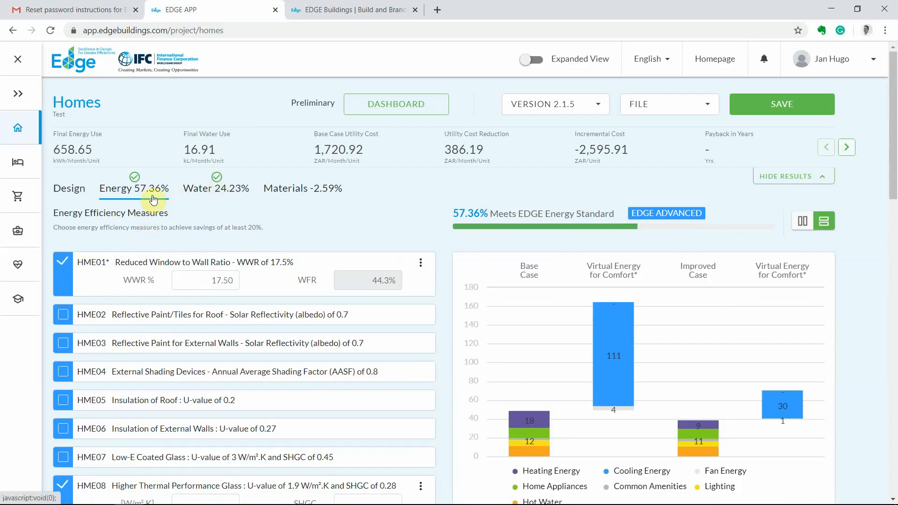
Open the Water Efficiency Measures and examine measures HMW01 to HMW08 together with the water use chart.
click(202, 187)
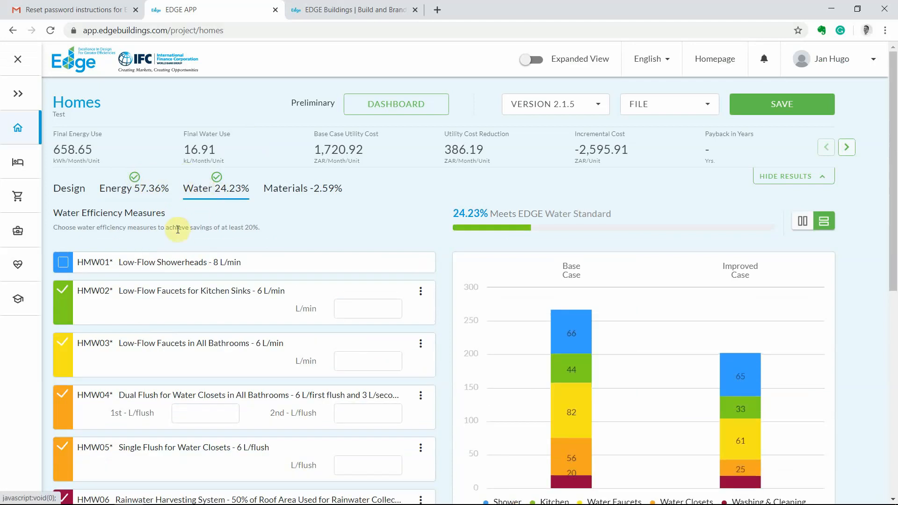
scroll(178, 238, down, 1)
scroll(173, 248, down, 5)
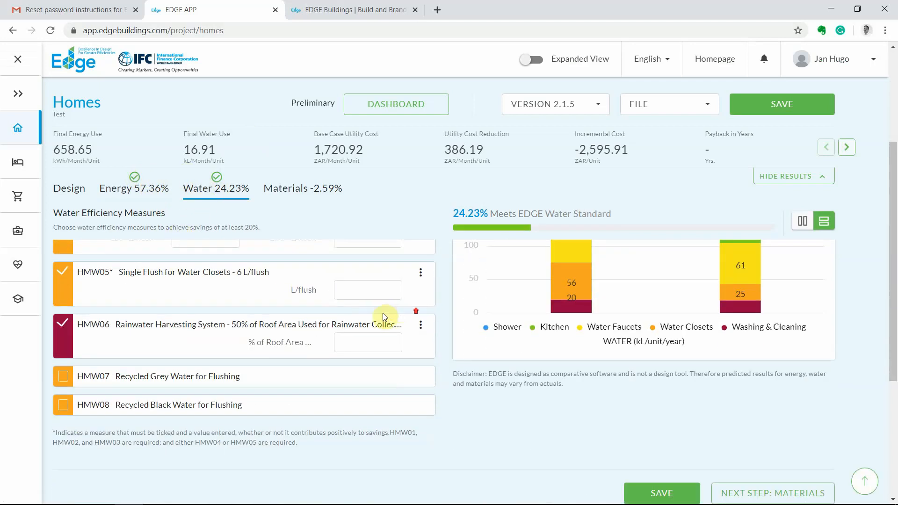
scroll(172, 337, up, 6)
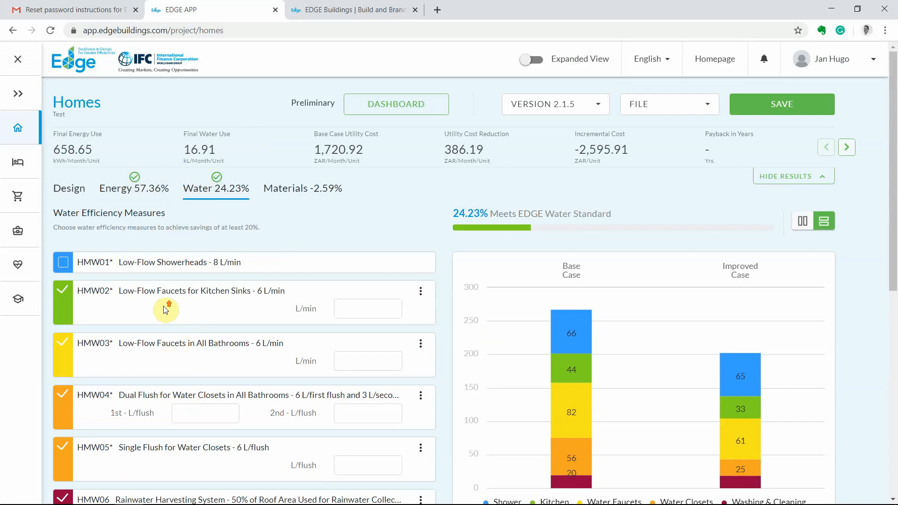
scroll(170, 304, down, 4)
scroll(173, 295, up, 3)
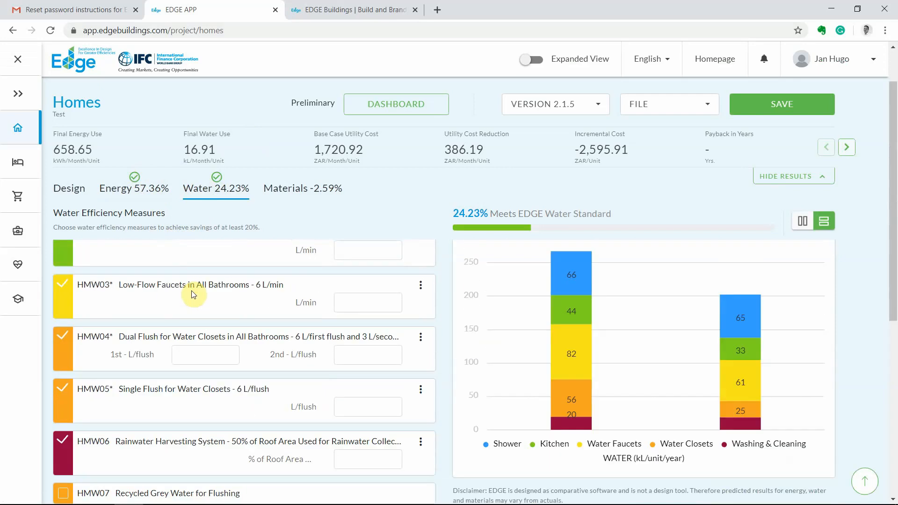
scroll(267, 320, up, 2)
scroll(211, 337, down, 4)
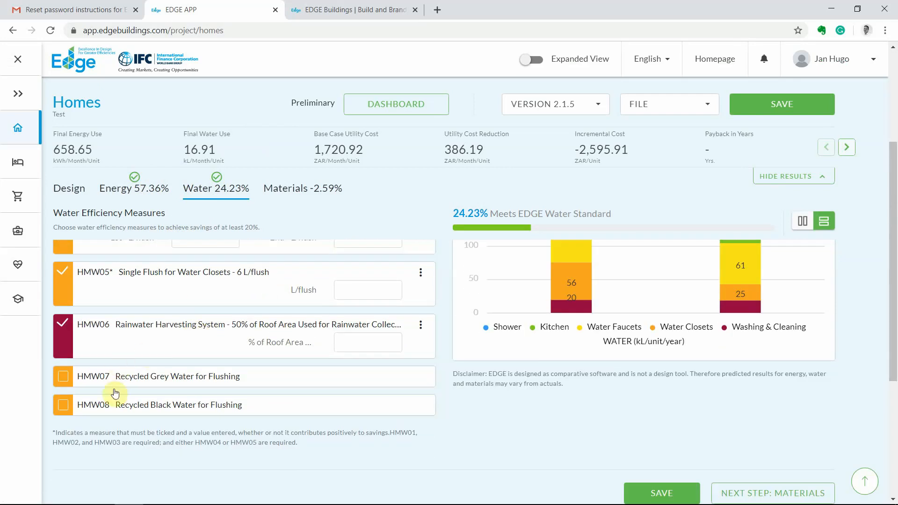
scroll(202, 346, up, 4)
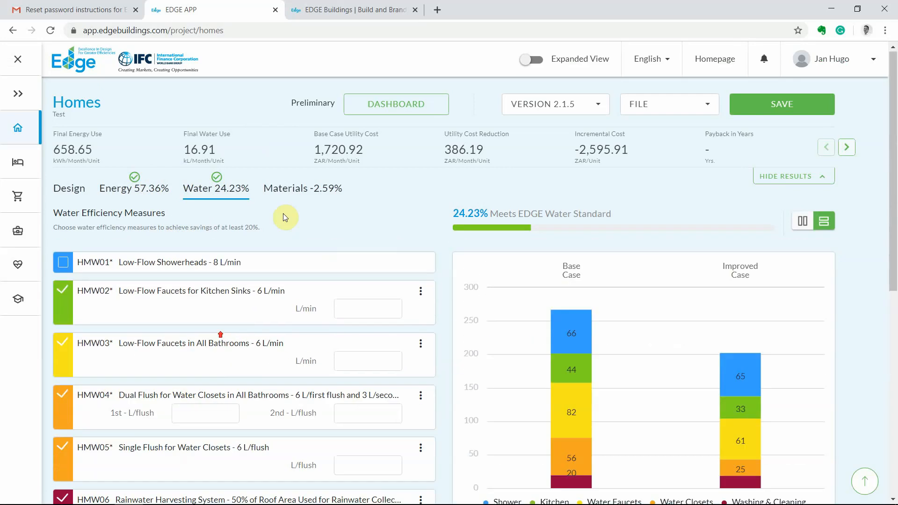
Open the Materials Efficiency Measures and examine measures HMM01 to HMM04 together with the embodied energy chart.
click(307, 189)
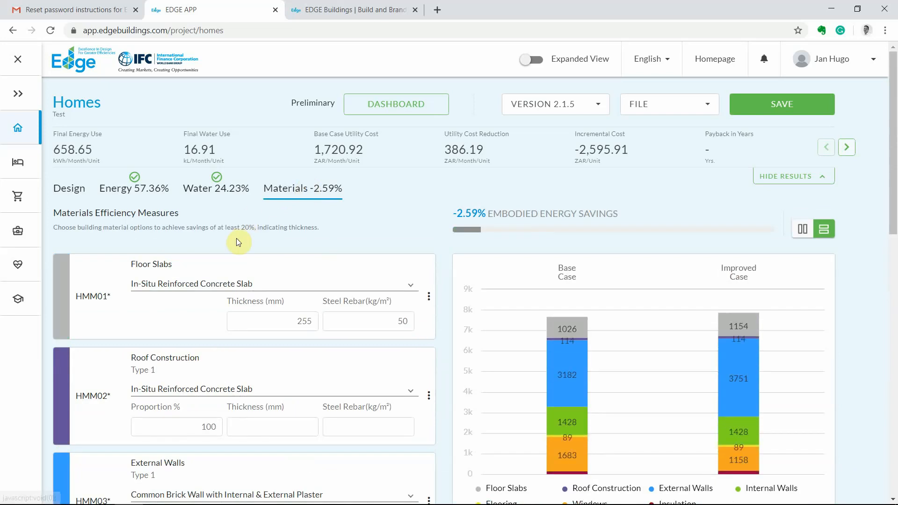
scroll(239, 242, down, 3)
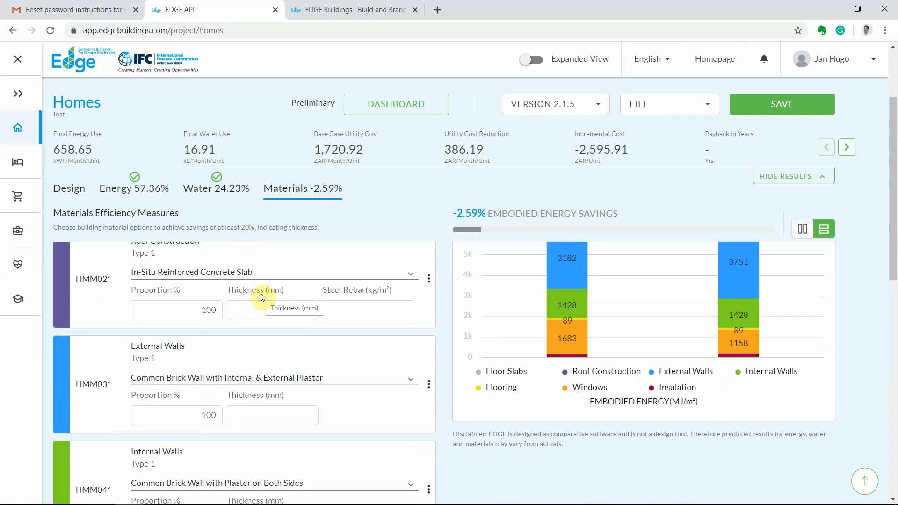
scroll(552, 298, up, 3)
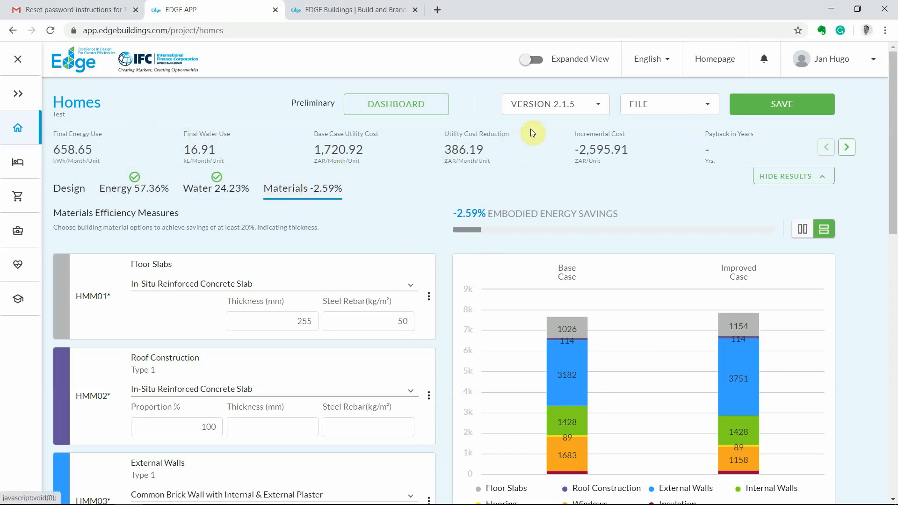
Generate the EDGE Assessment PDF report for the Homes project.
click(707, 110)
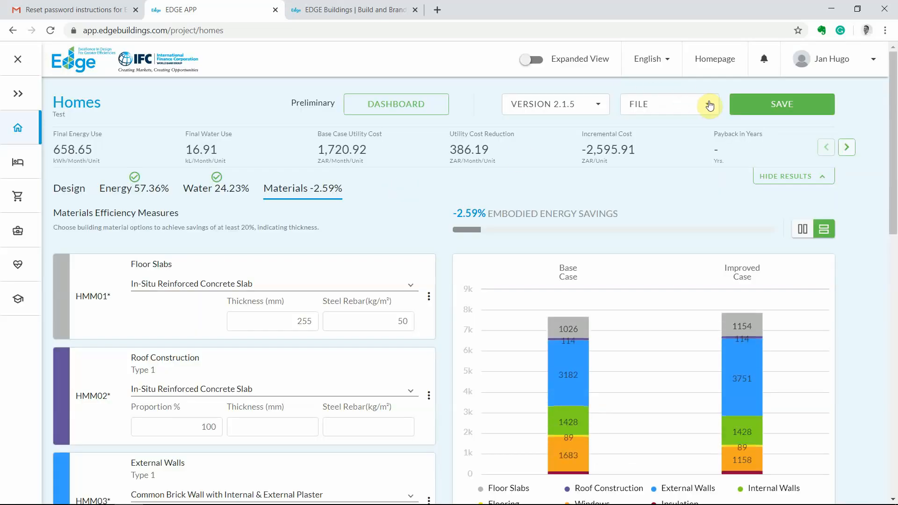
click(709, 104)
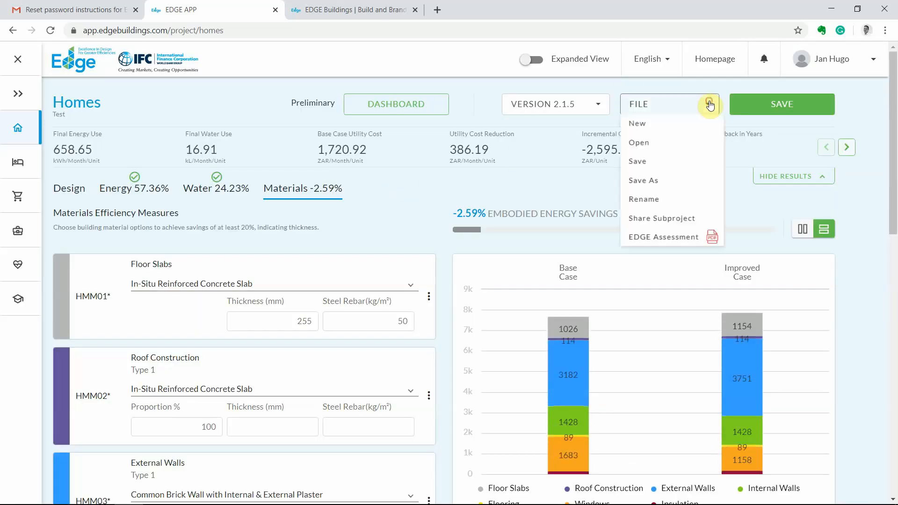
click(666, 238)
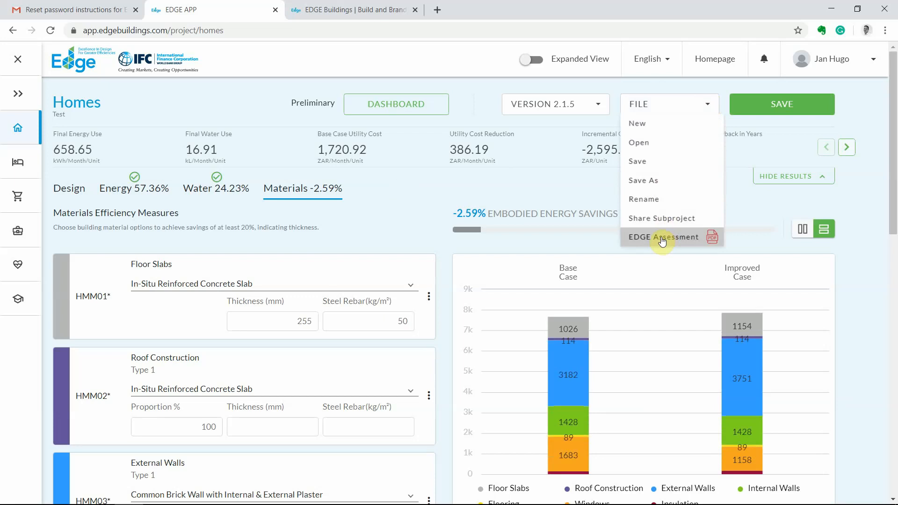
click(662, 240)
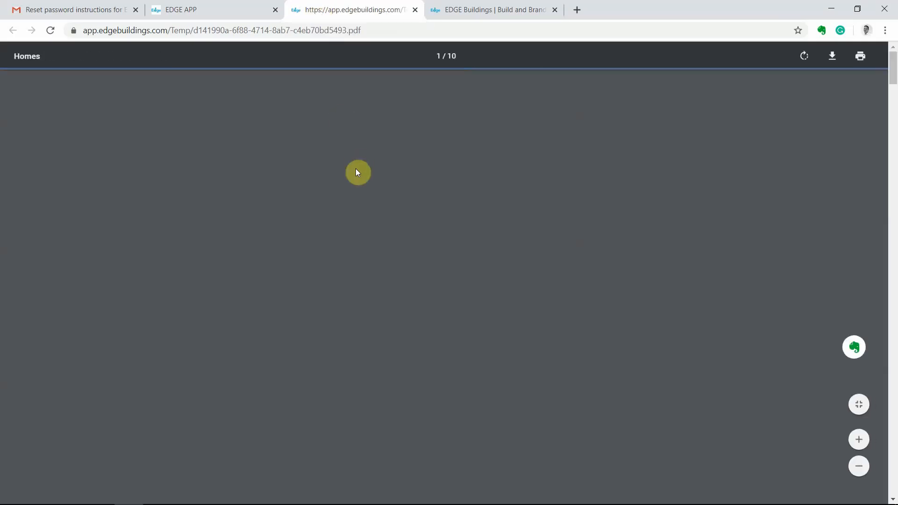
Skim the opening pages of the assessment report through Building Systems and return to the Project Details page.
scroll(388, 220, down, 3)
scroll(387, 221, down, 10)
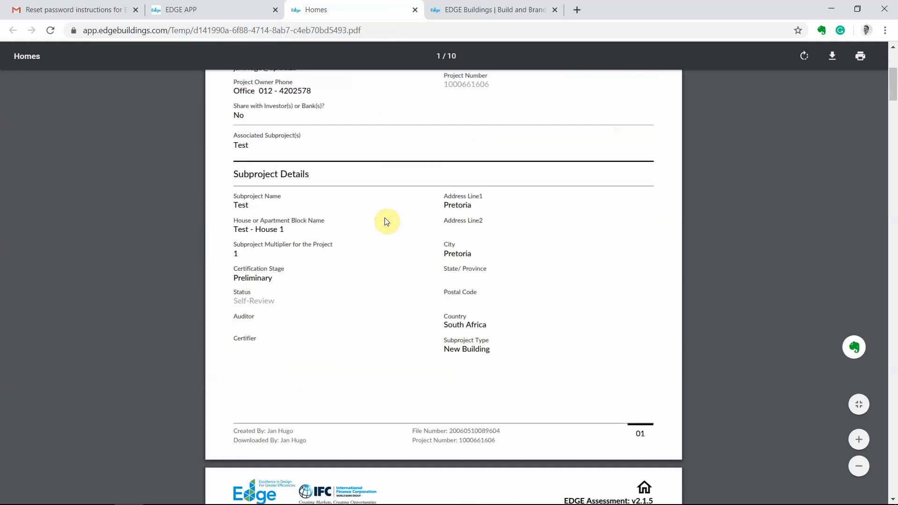
scroll(385, 217, down, 12)
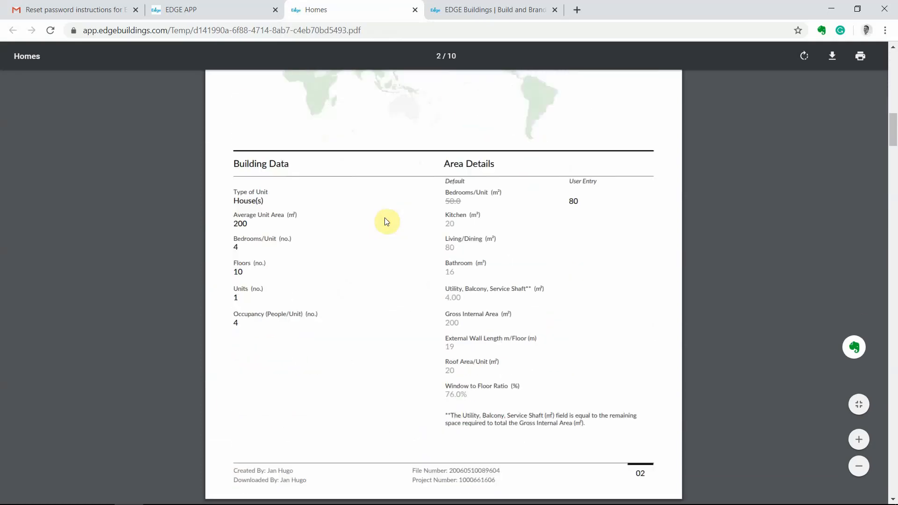
scroll(383, 215, down, 12)
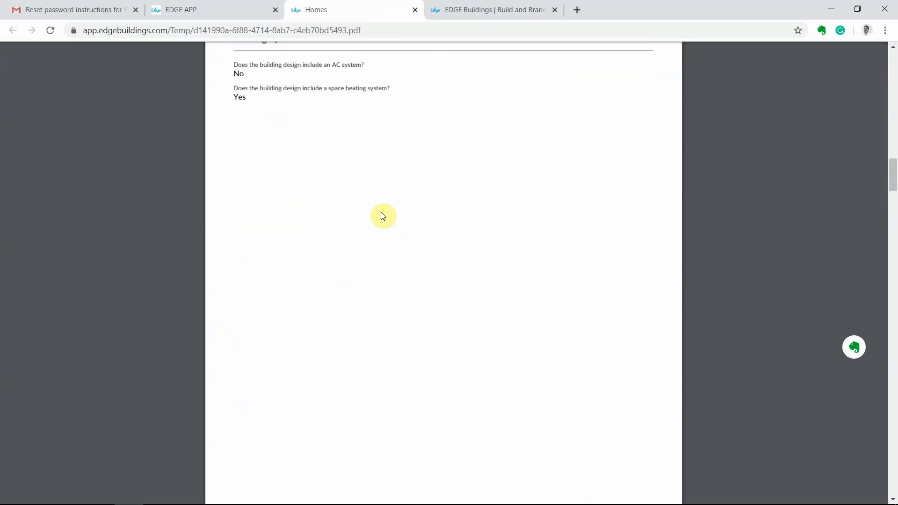
scroll(383, 216, up, 20)
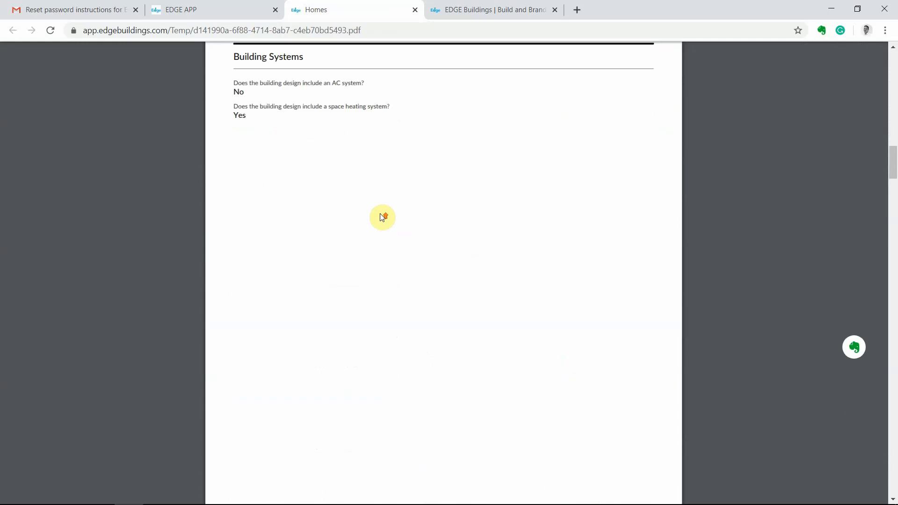
scroll(383, 216, up, 8)
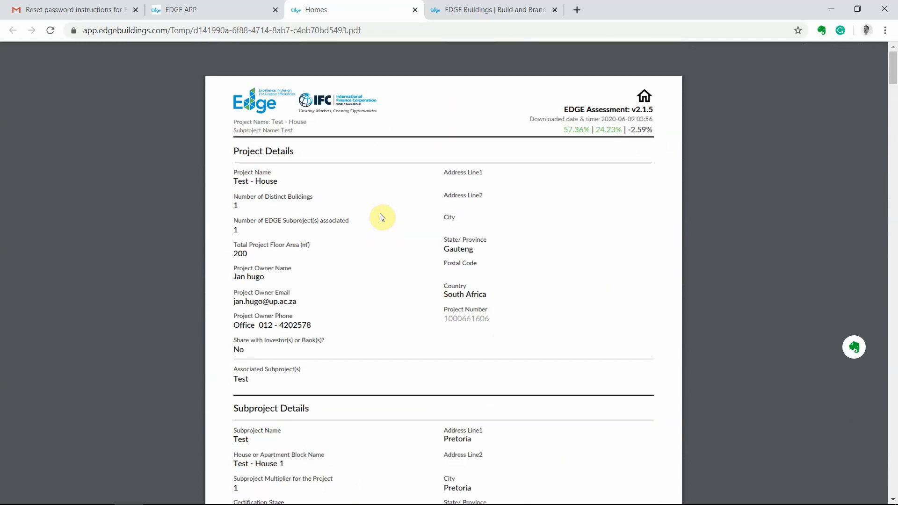
Examine the report's building data, area details, building systems and key base case assumptions.
scroll(383, 217, down, 7)
scroll(382, 217, down, 10)
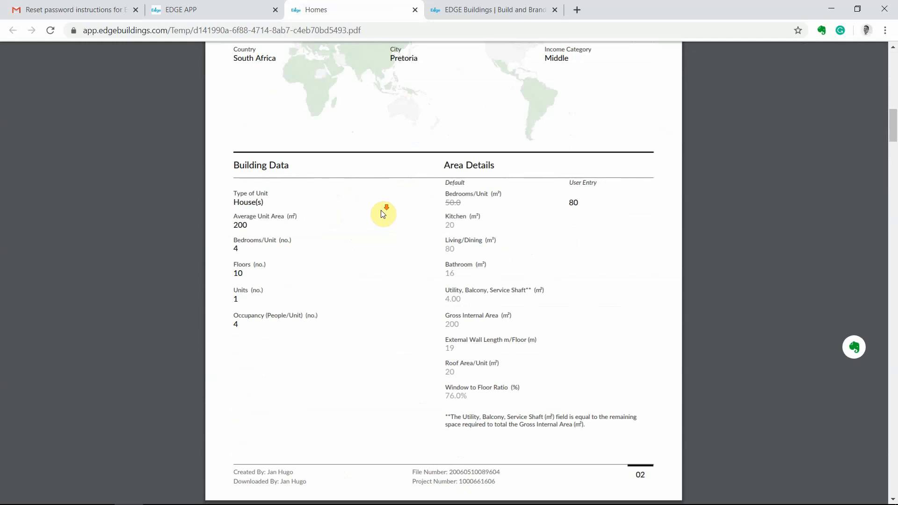
scroll(384, 212, down, 1)
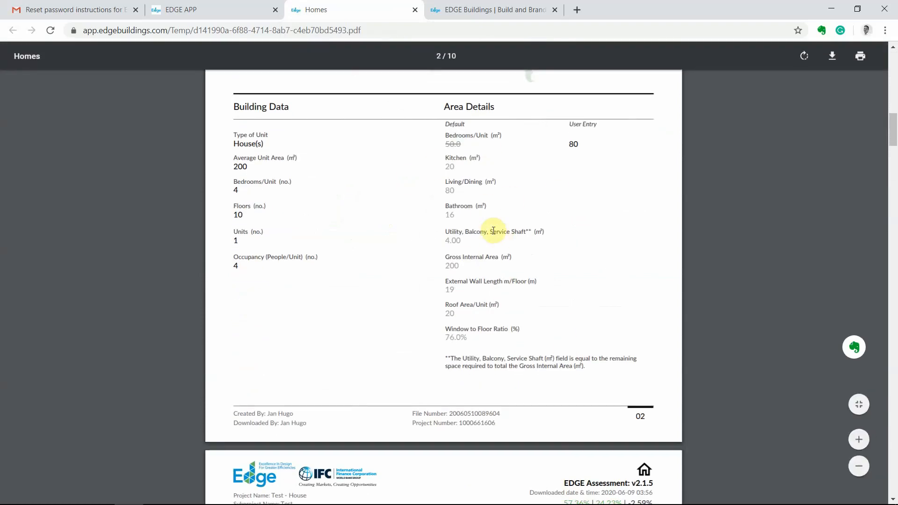
scroll(493, 231, down, 3)
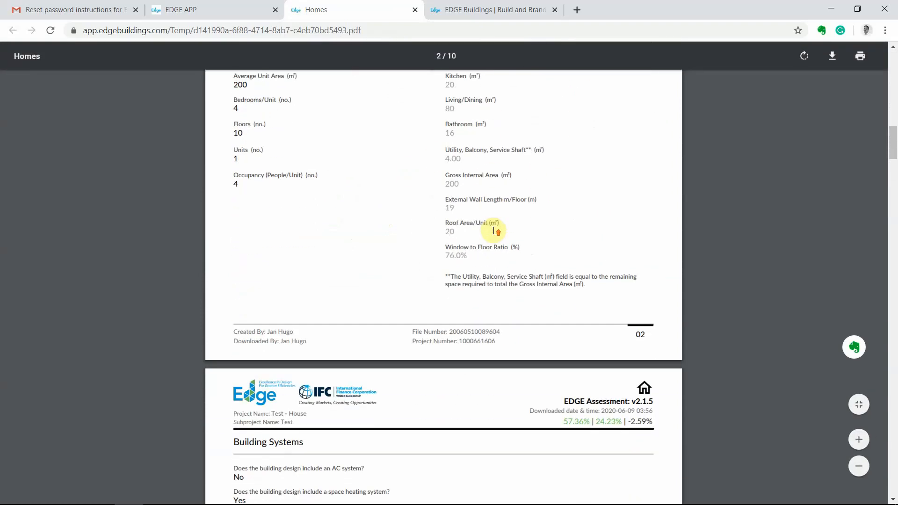
scroll(494, 230, down, 15)
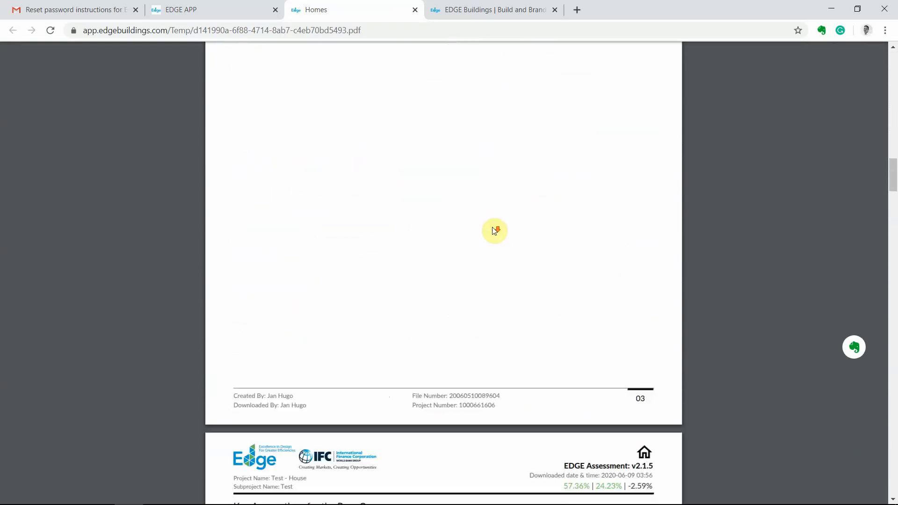
scroll(494, 231, down, 8)
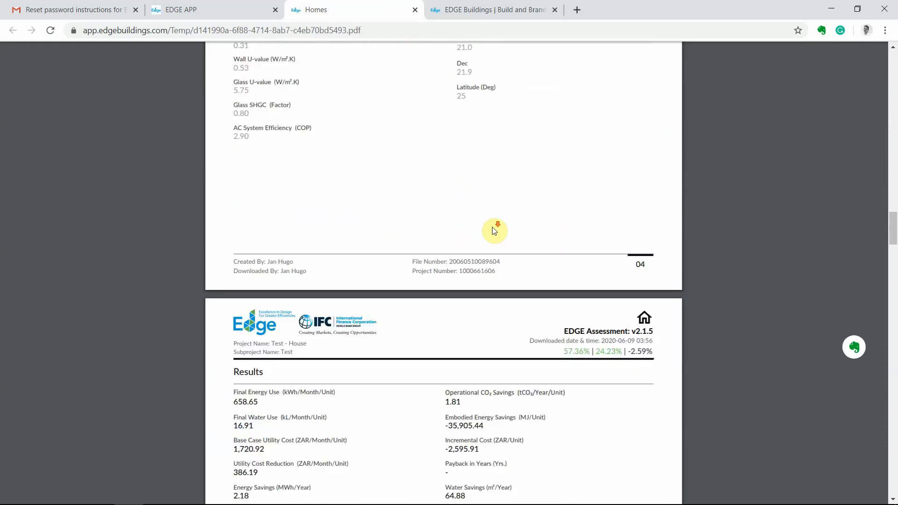
scroll(495, 230, up, 1)
scroll(494, 231, up, 2)
Review the report's energy savings chart, carbon emissions and energy efficiency measures HME01 to HME24.
scroll(494, 230, down, 9)
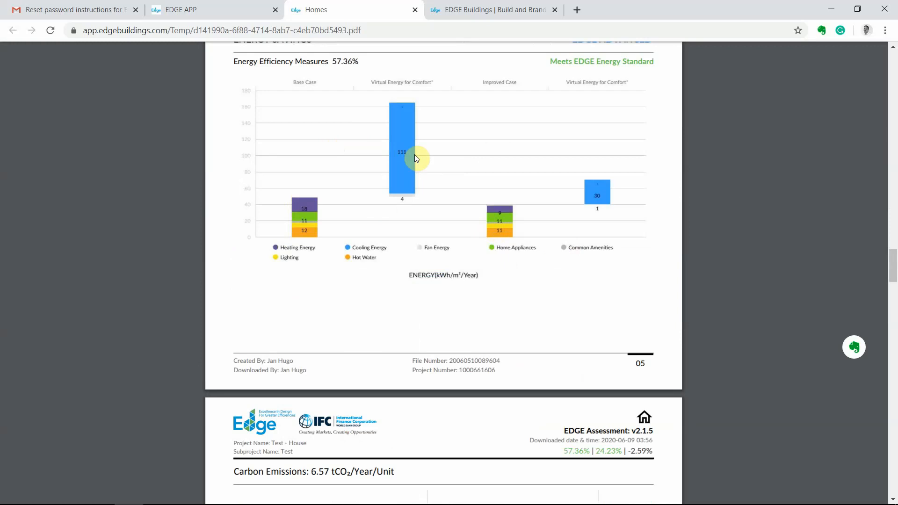
scroll(415, 154, down, 6)
scroll(414, 155, up, 6)
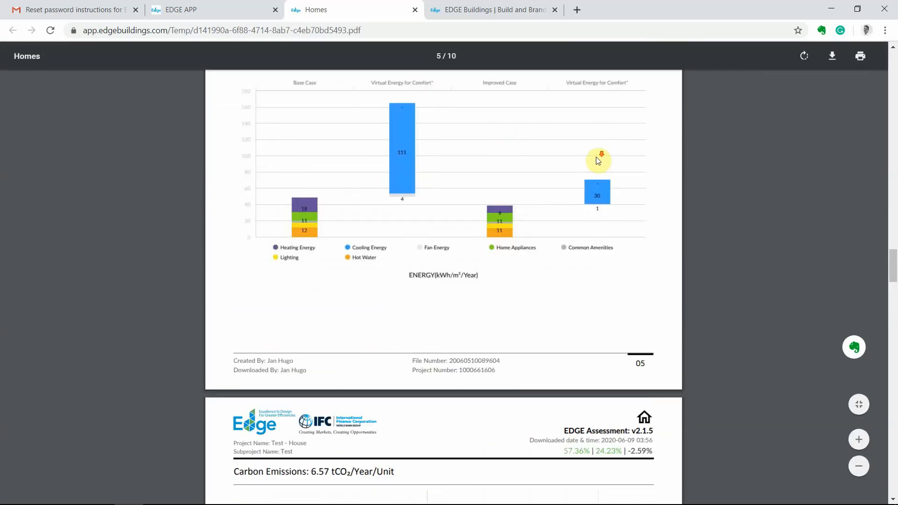
scroll(602, 150, down, 9)
scroll(596, 159, down, 1)
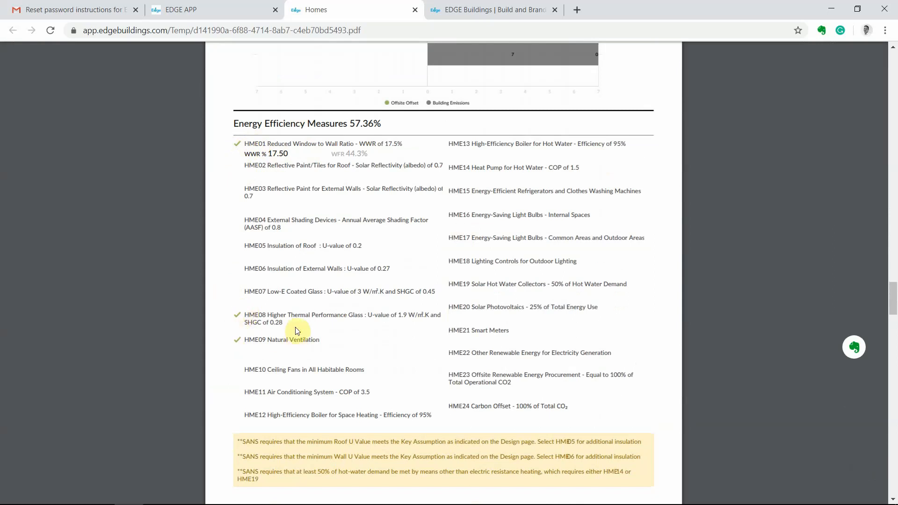
Review the report's water savings chart, measures HMW01 to HMW08 and embodied energy savings chart.
scroll(297, 330, down, 9)
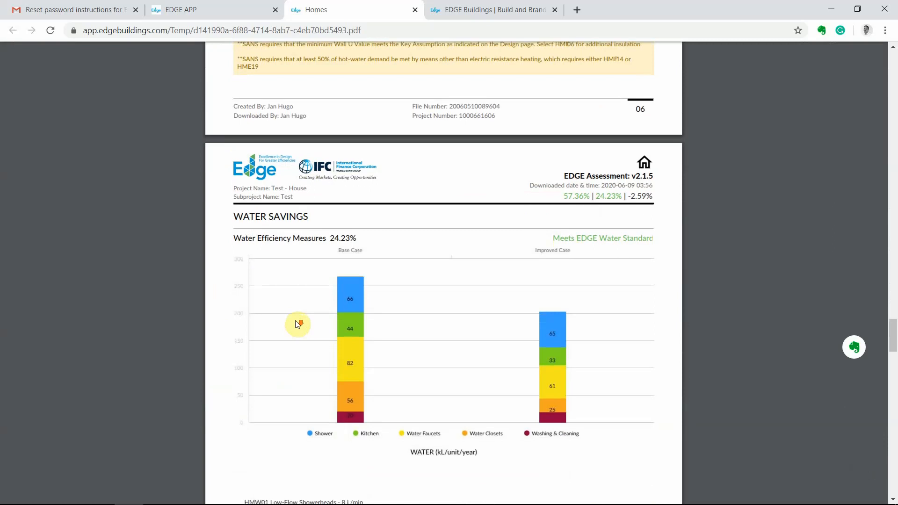
scroll(298, 324, down, 5)
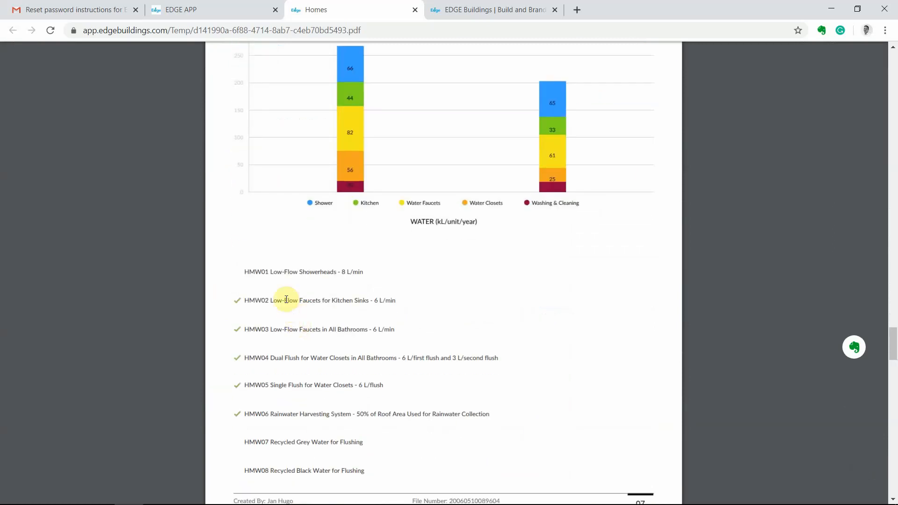
scroll(287, 294, down, 5)
scroll(288, 291, down, 3)
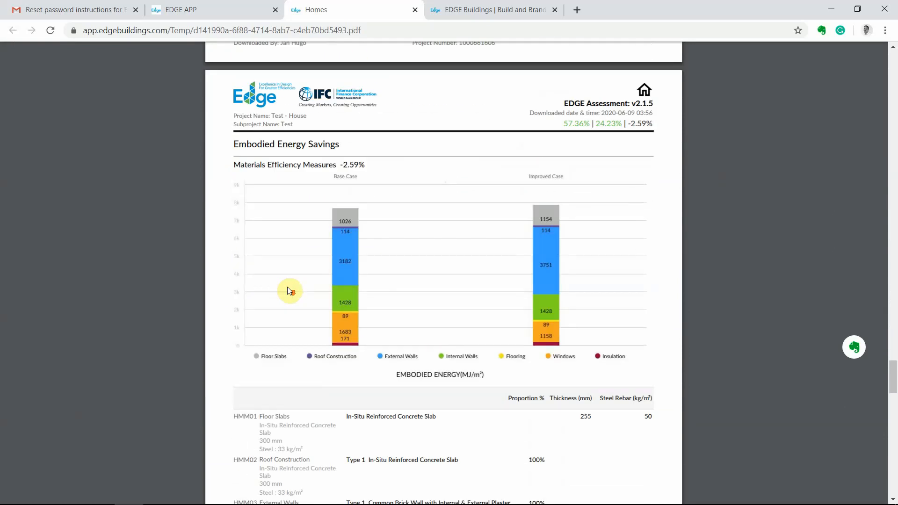
Examine the preliminary audit requirements for the energy, water and material measures, and return to the report's first page.
scroll(288, 290, down, 7)
scroll(288, 287, down, 10)
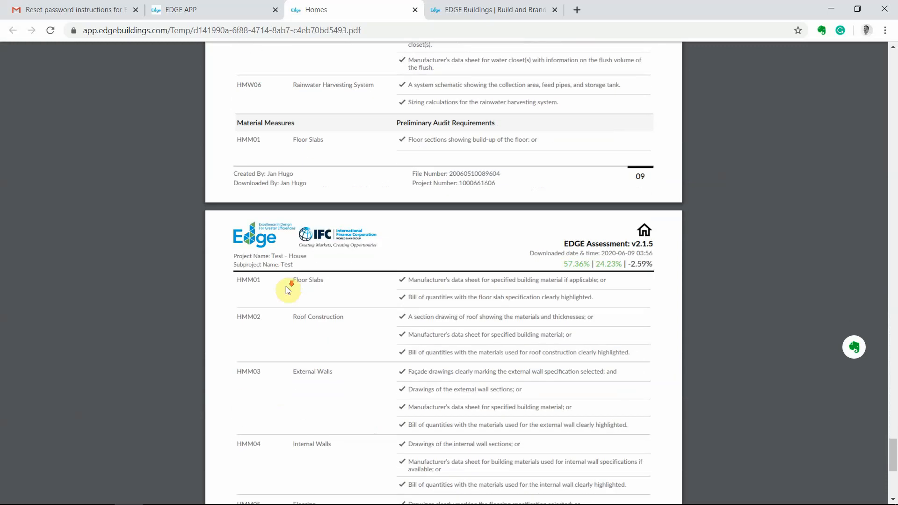
scroll(286, 286, down, 5)
scroll(284, 280, up, 9)
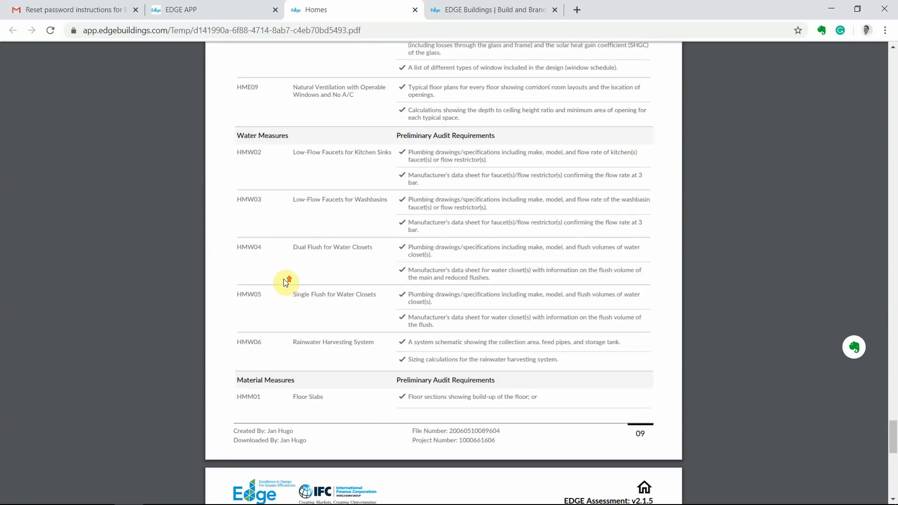
scroll(286, 282, up, 15)
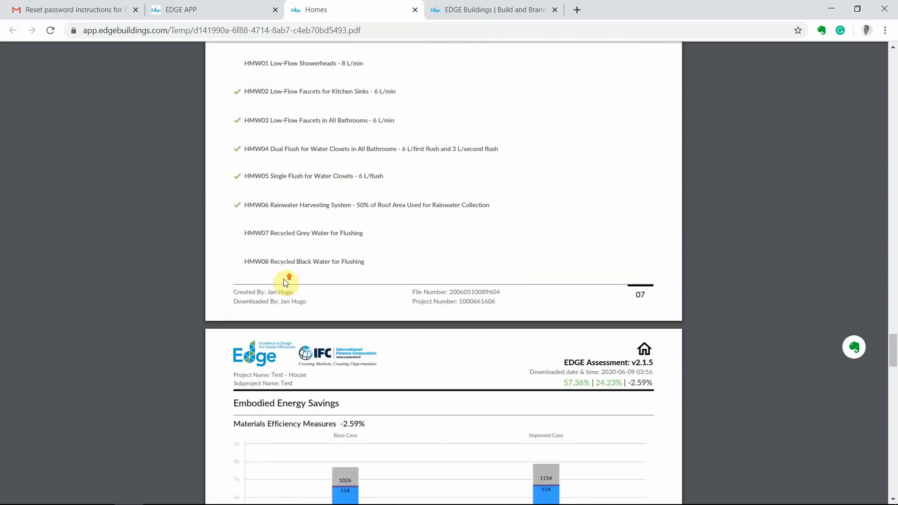
scroll(284, 280, up, 15)
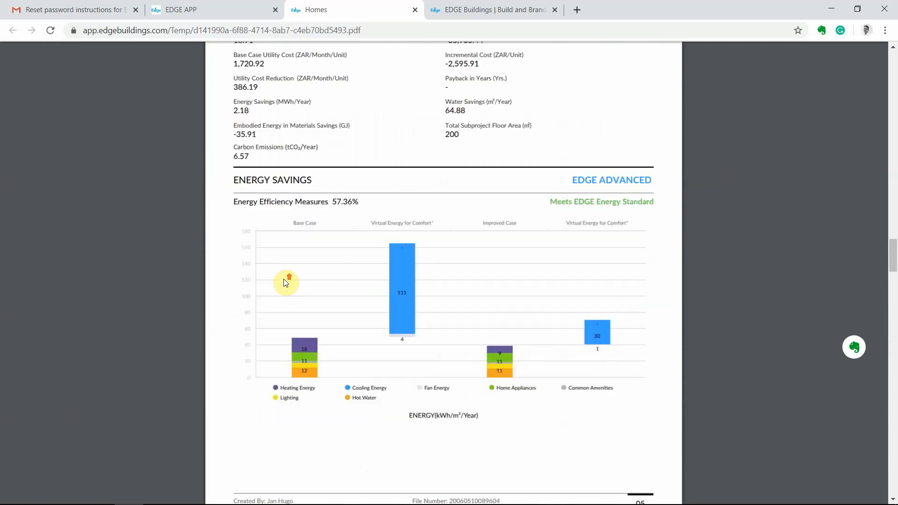
scroll(284, 280, up, 15)
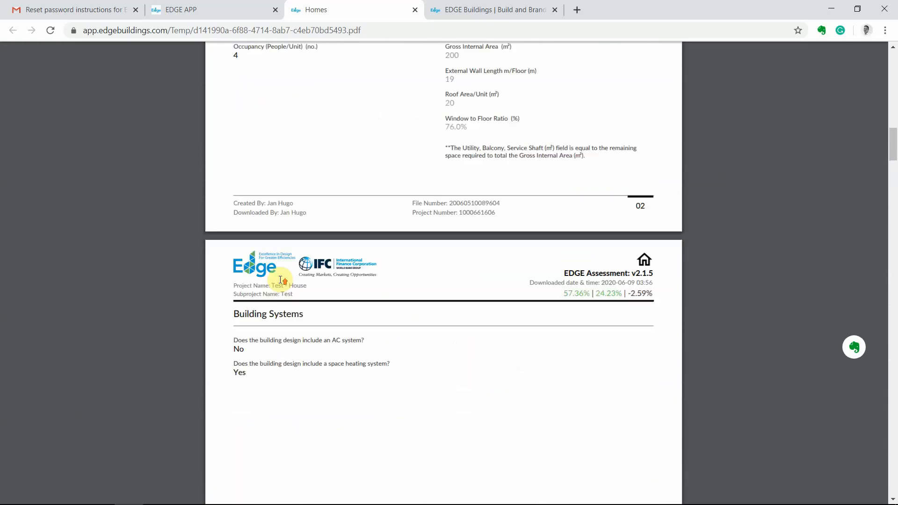
scroll(282, 281, up, 15)
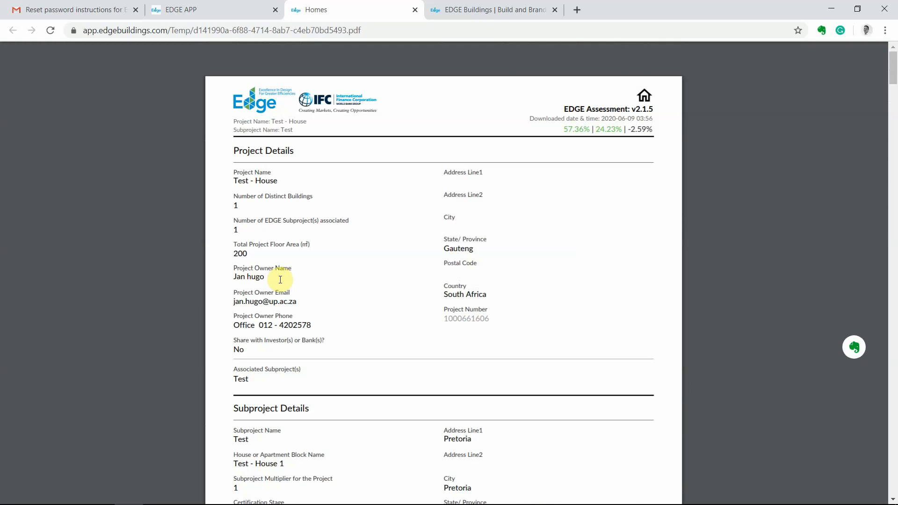
Look back and forth between the Homes project and its assessment PDF, finishing in the EDGE App.
click(237, 9)
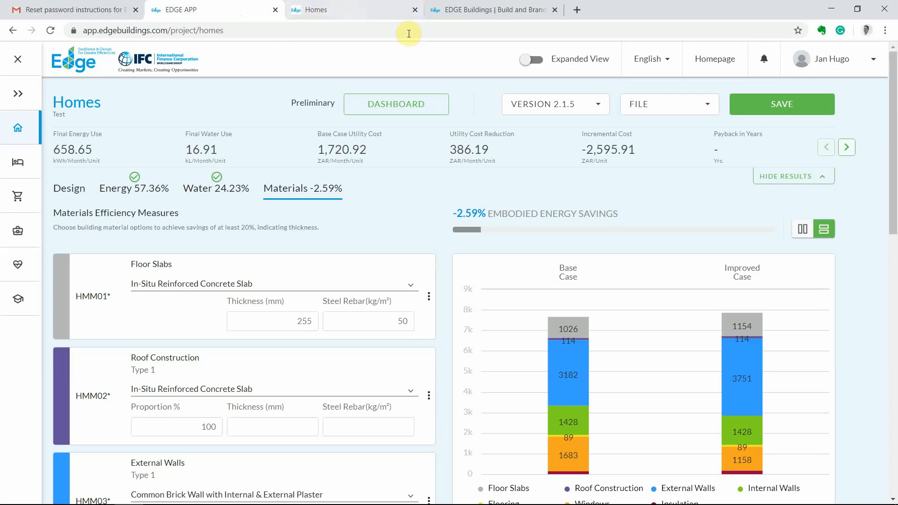
click(364, 8)
click(248, 5)
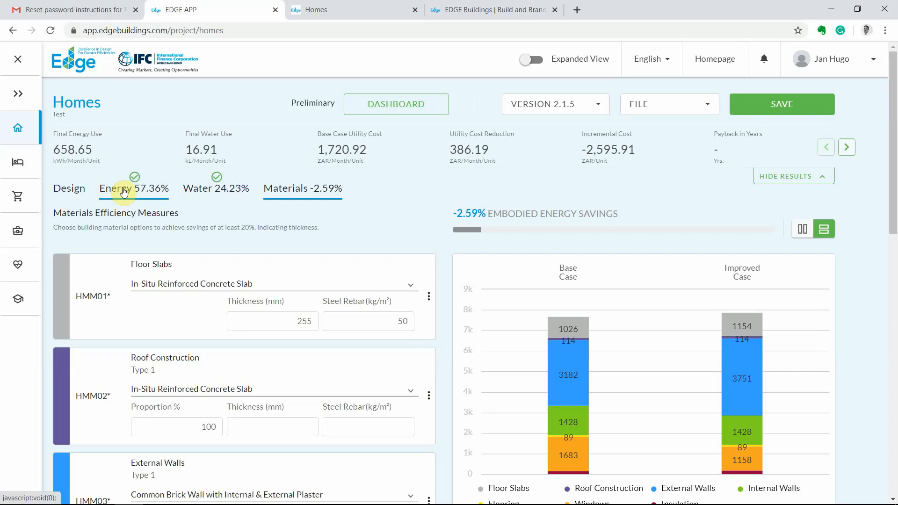
click(332, 8)
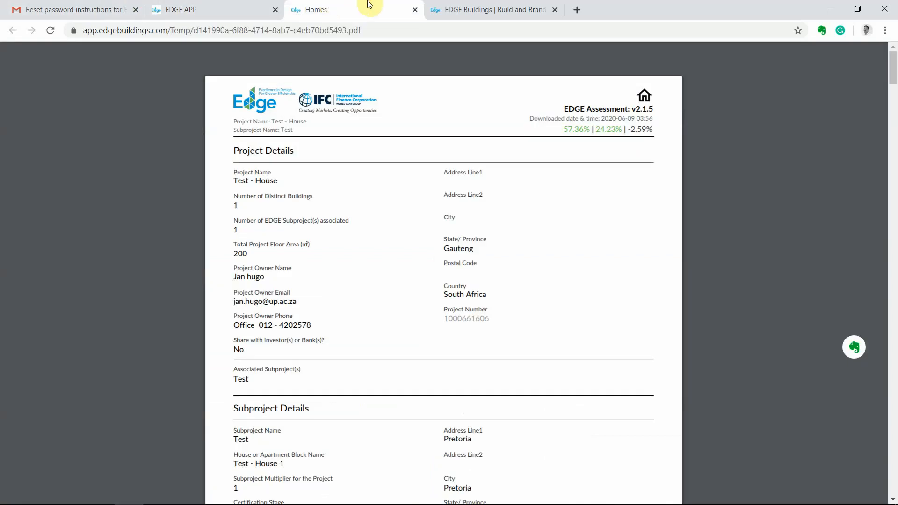
click(252, 6)
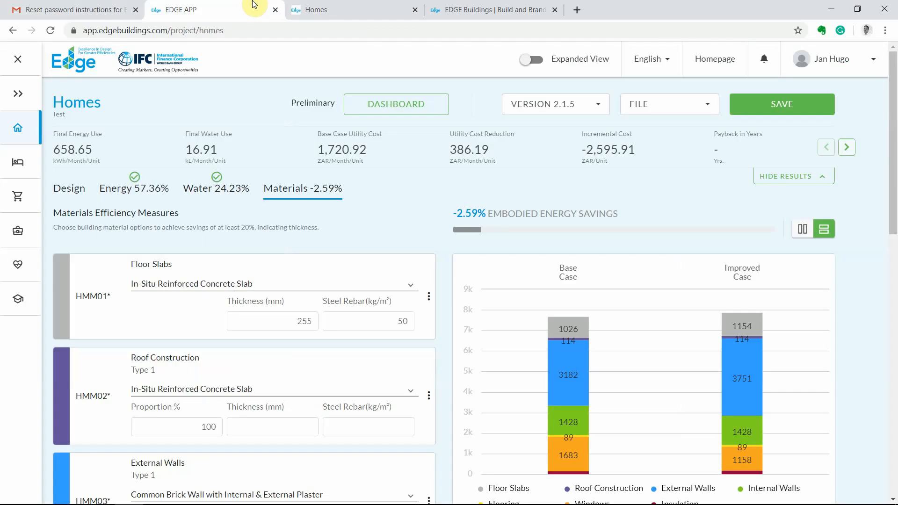
click(331, 5)
click(514, 7)
click(395, 6)
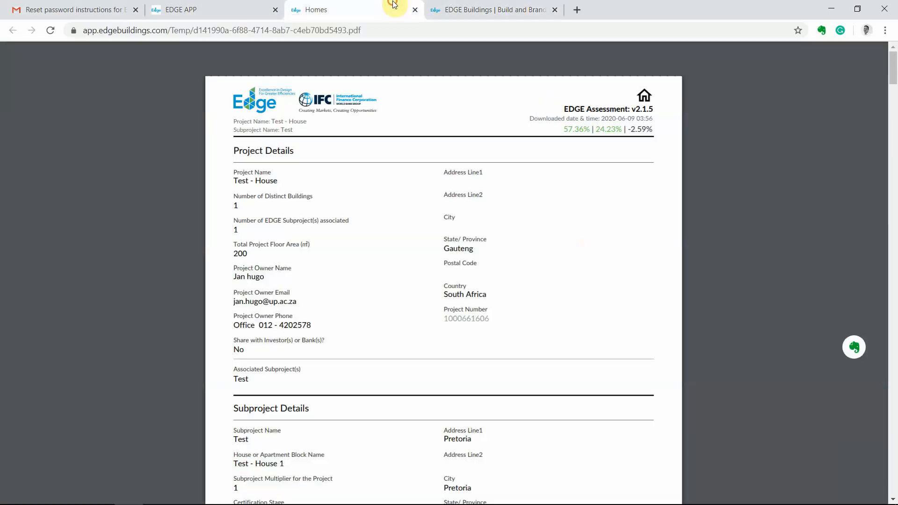
click(234, 4)
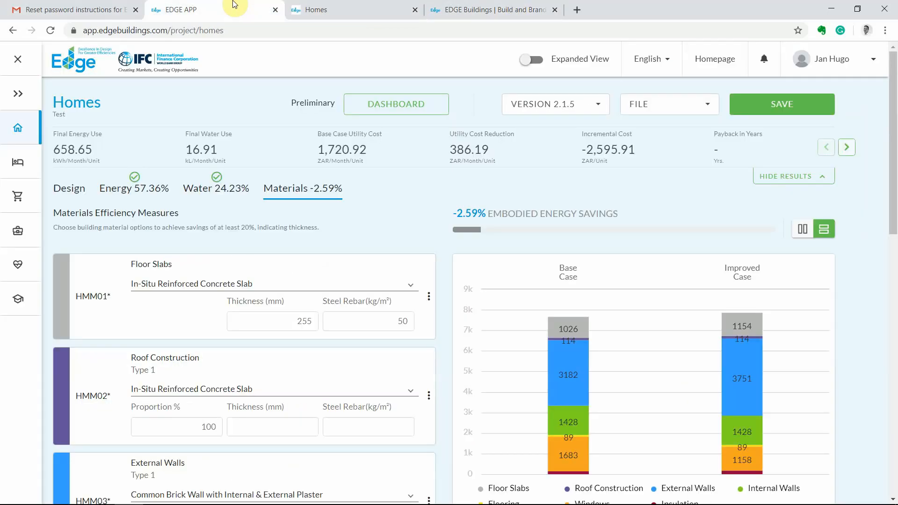